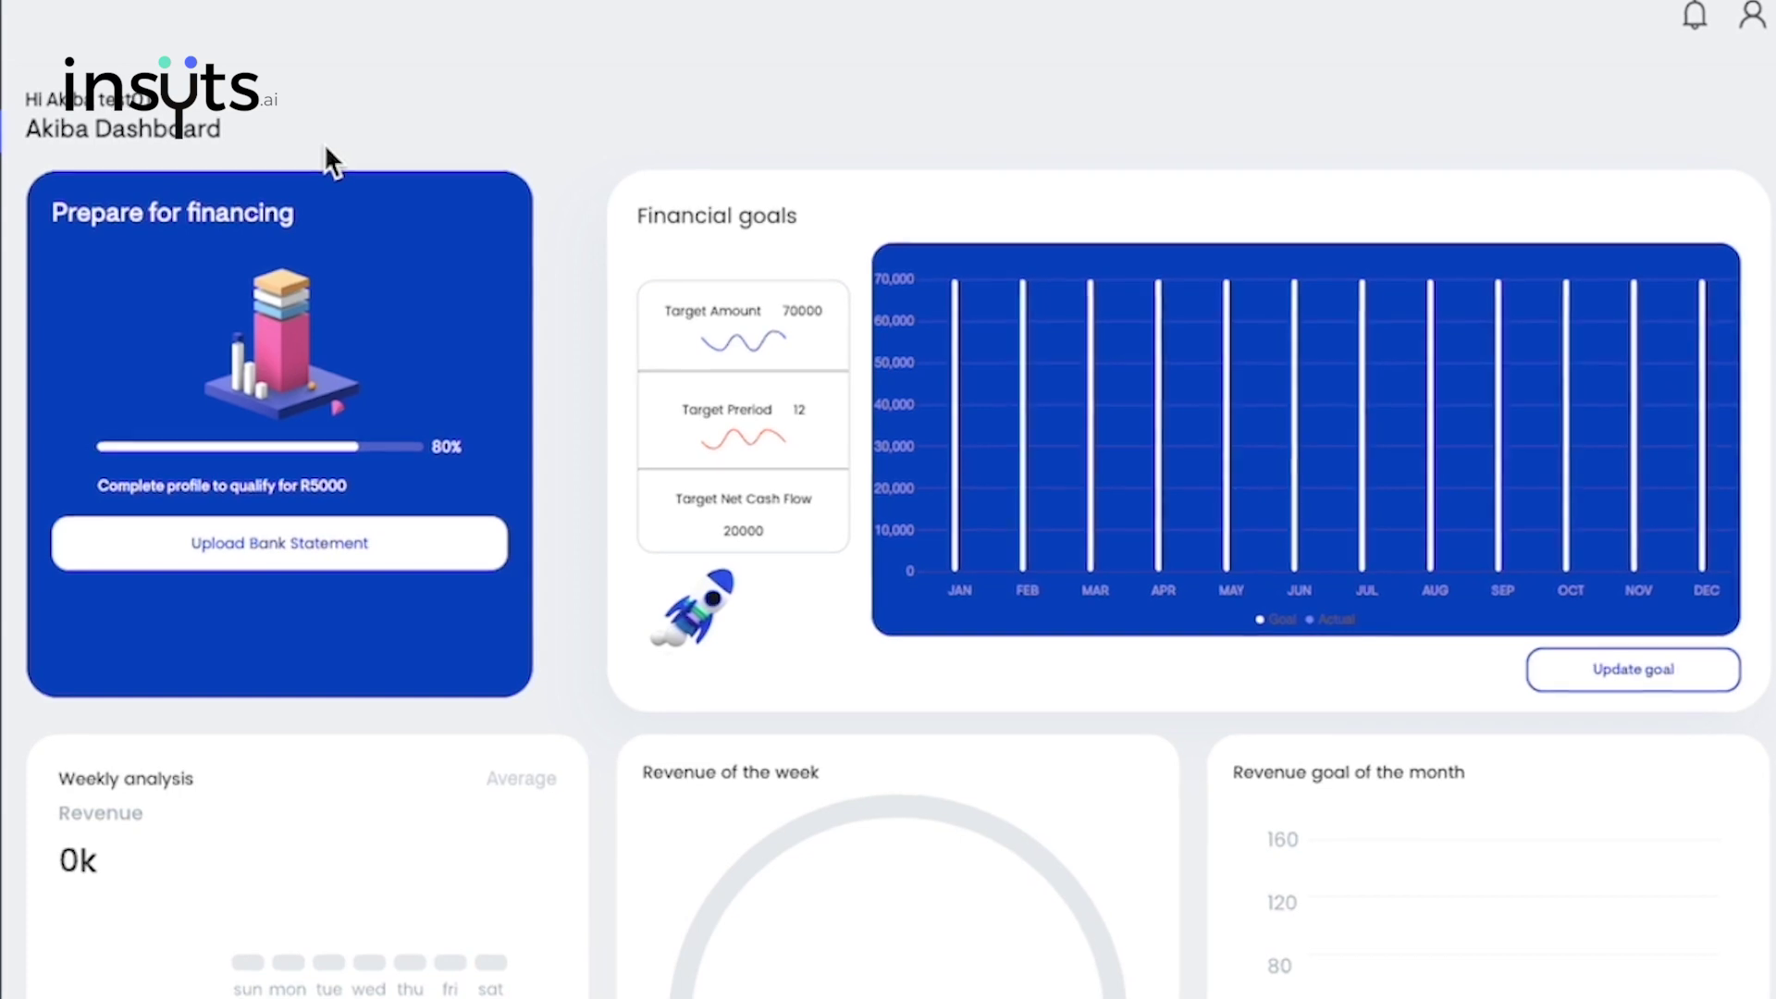
Step: Step the score card past Risk and Credibility to the Affordability Score, rated 0 Poor
scroll(340, 805, "down", 1)
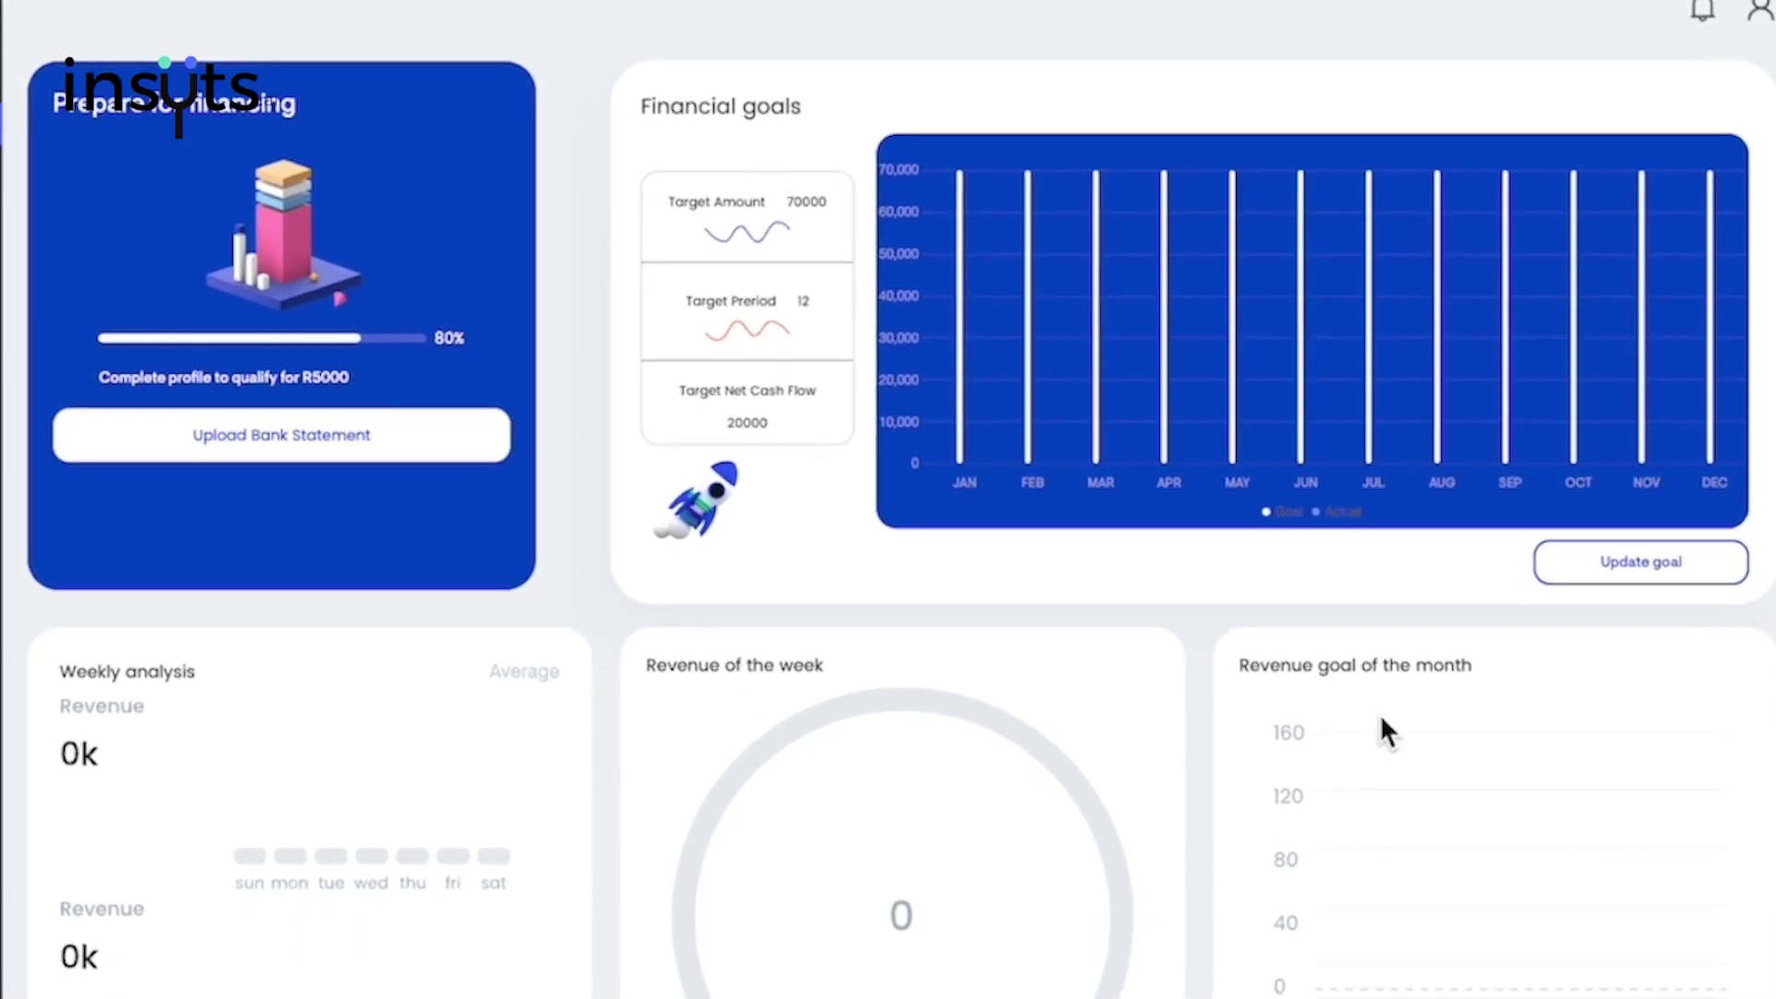
scroll(1381, 713, "down", 7)
scroll(168, 729, "down", 1)
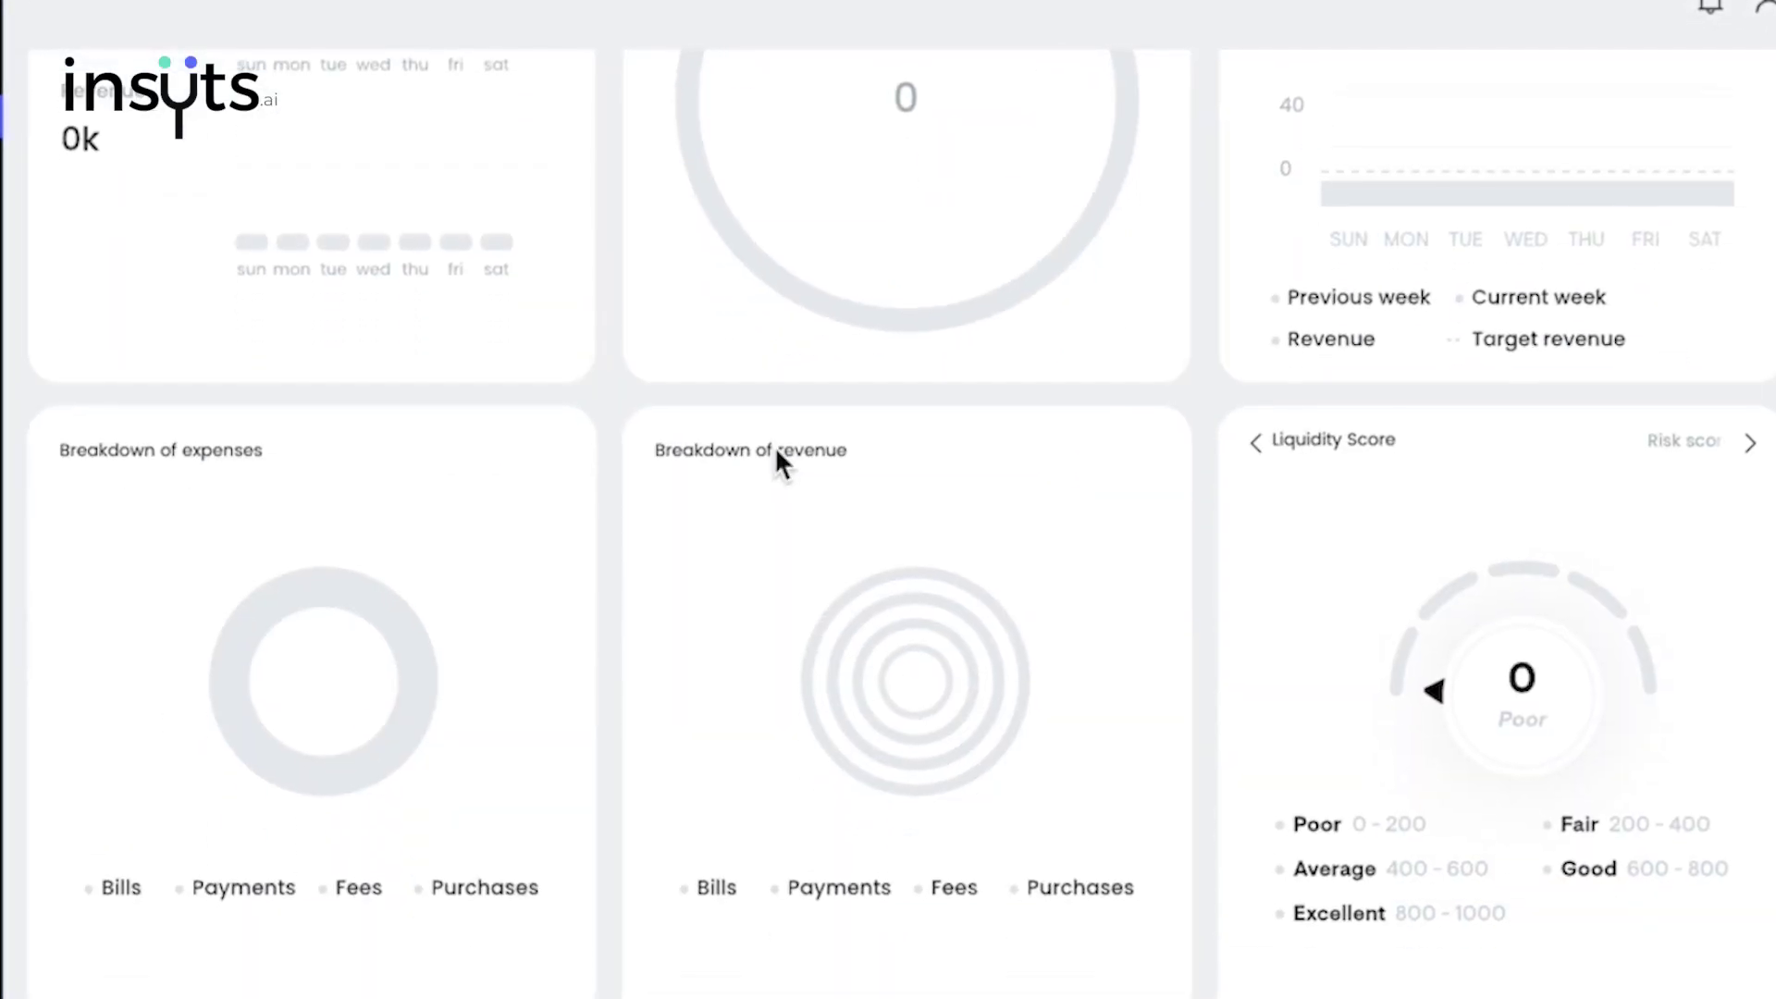
left_click(1753, 443)
left_click(1754, 442)
left_click(1758, 443)
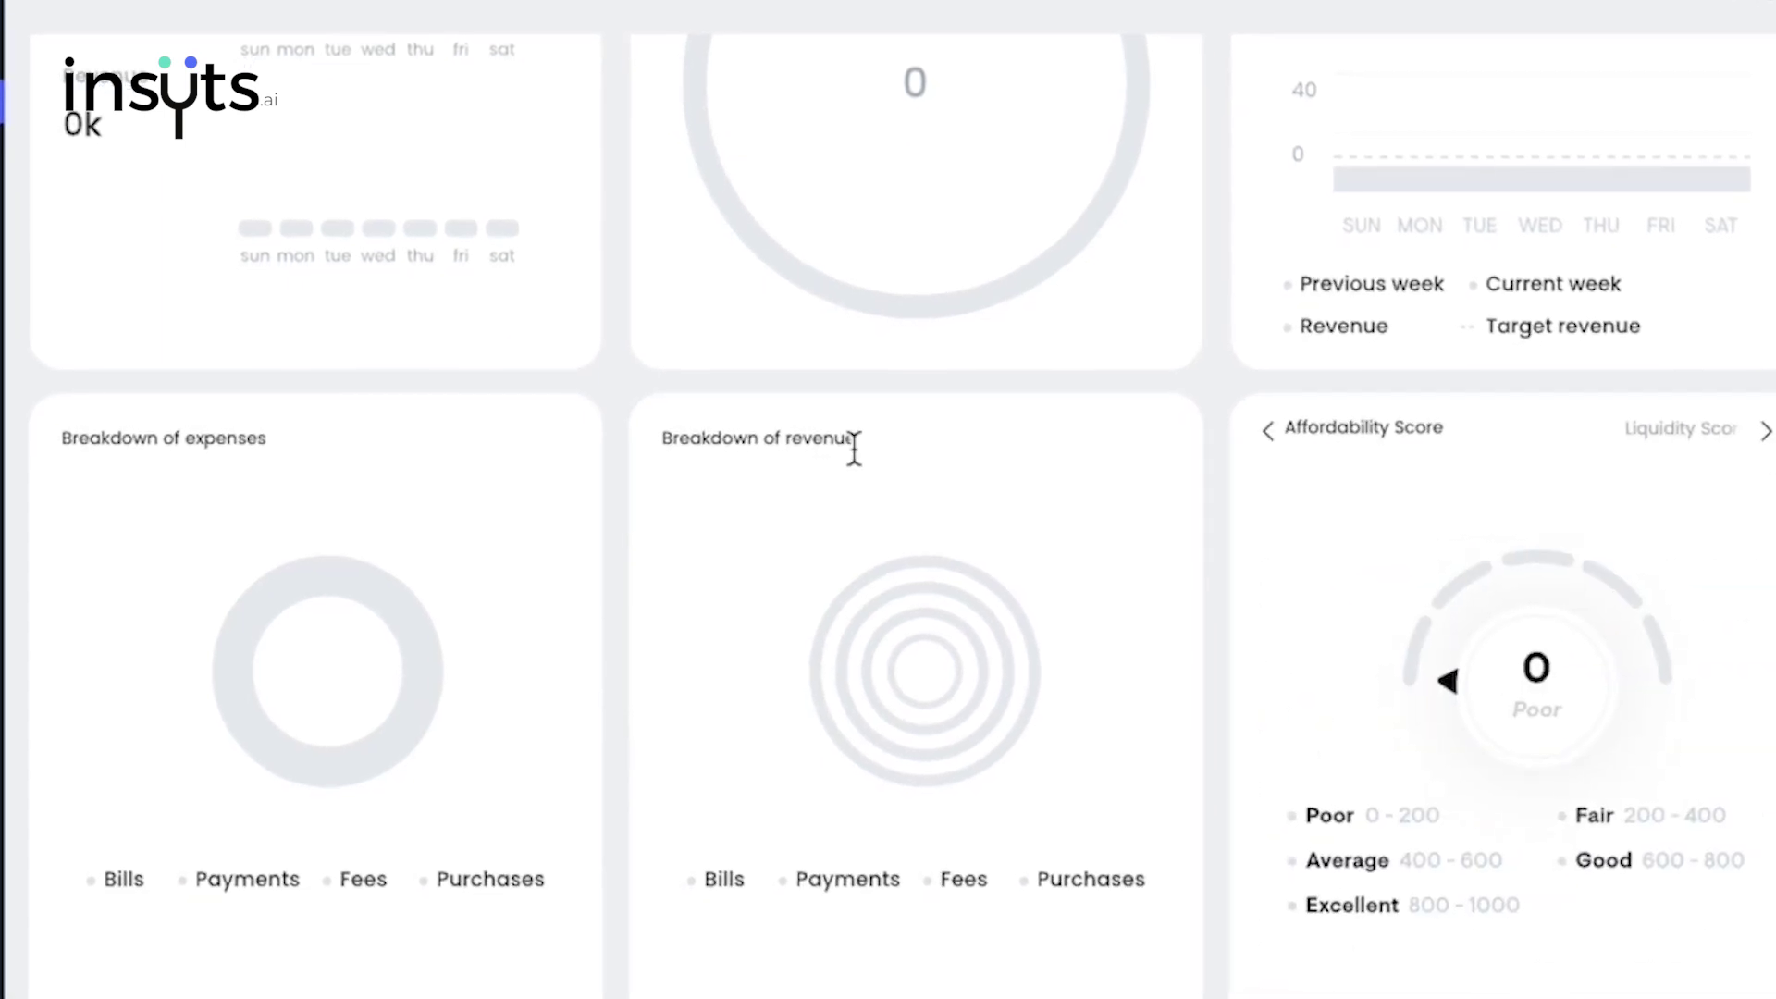
scroll(1045, 827, "down", 1)
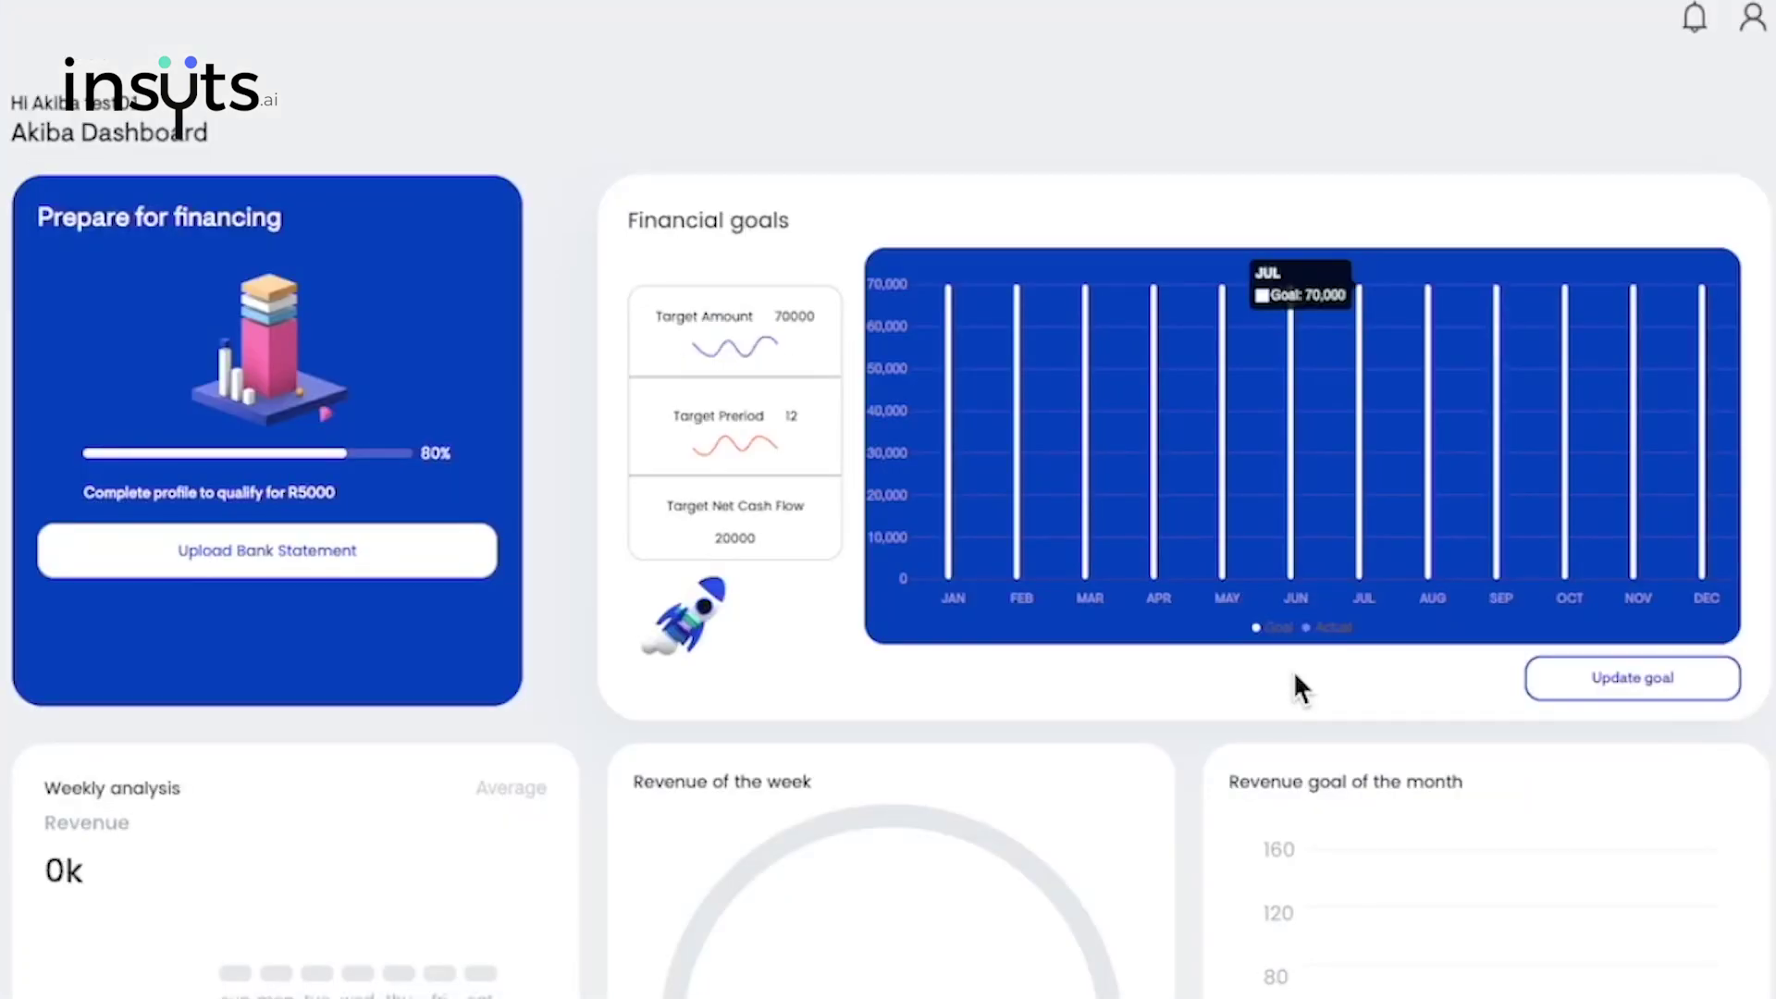
scroll(1295, 677, "down", 3)
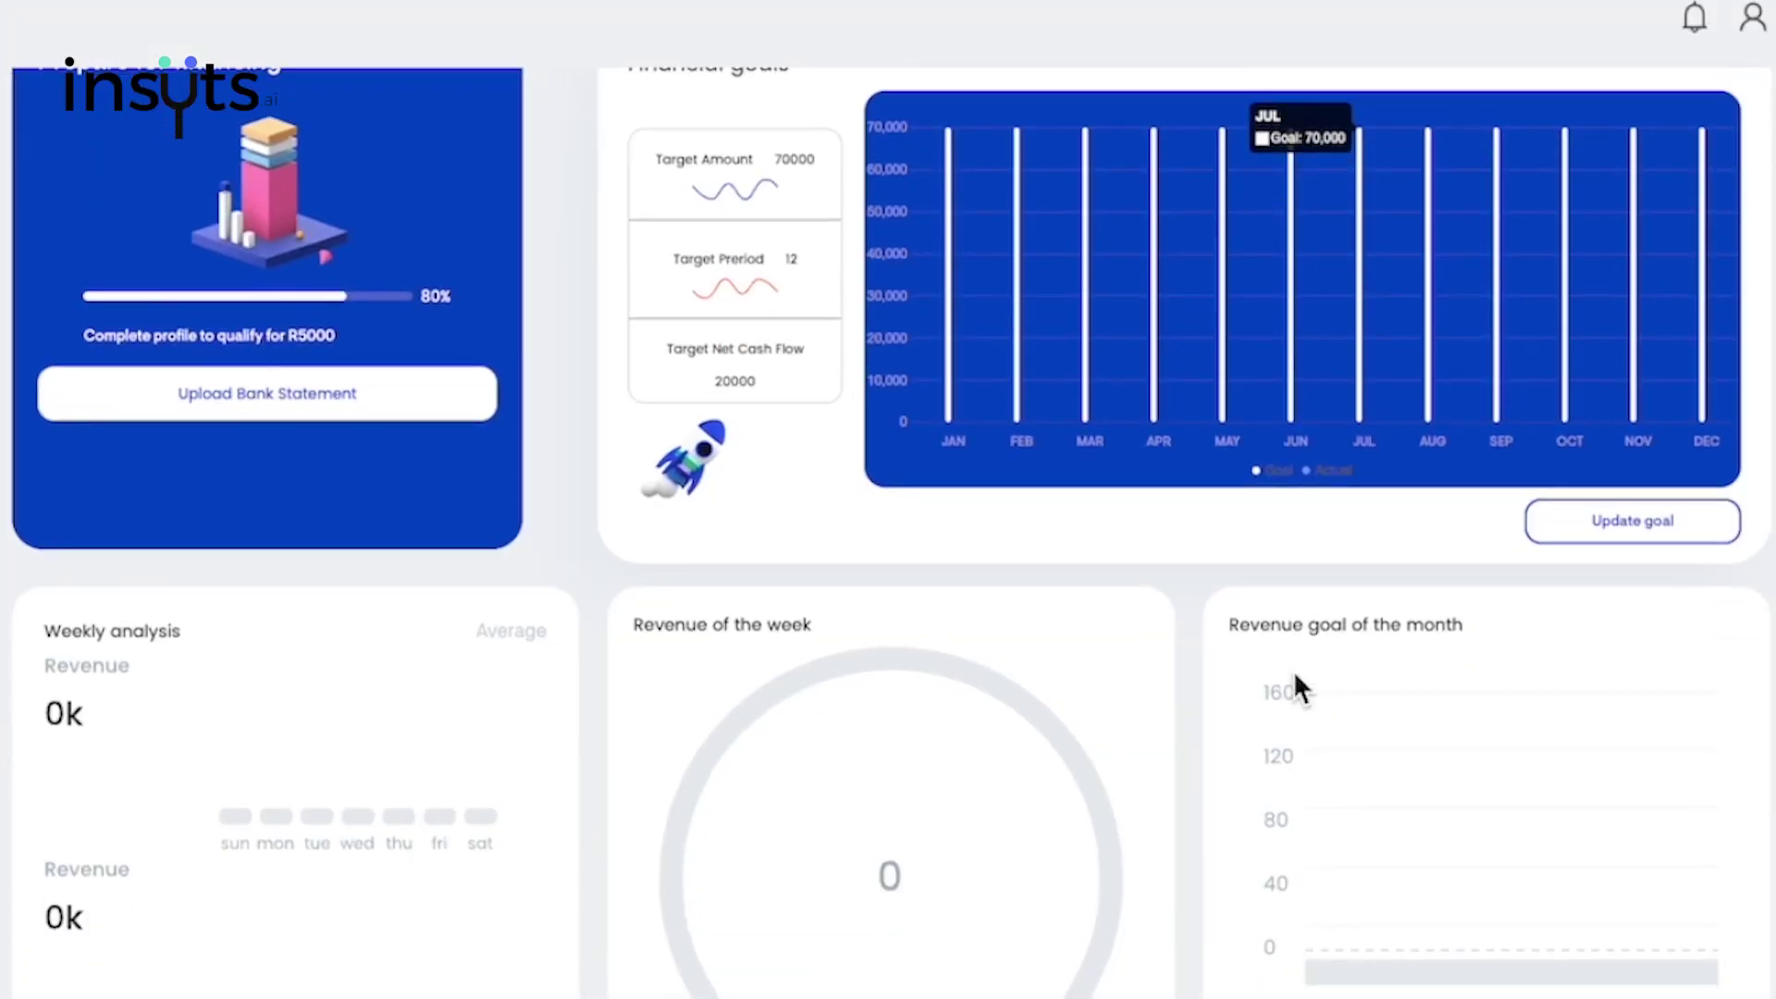
scroll(1294, 676, "down", 3)
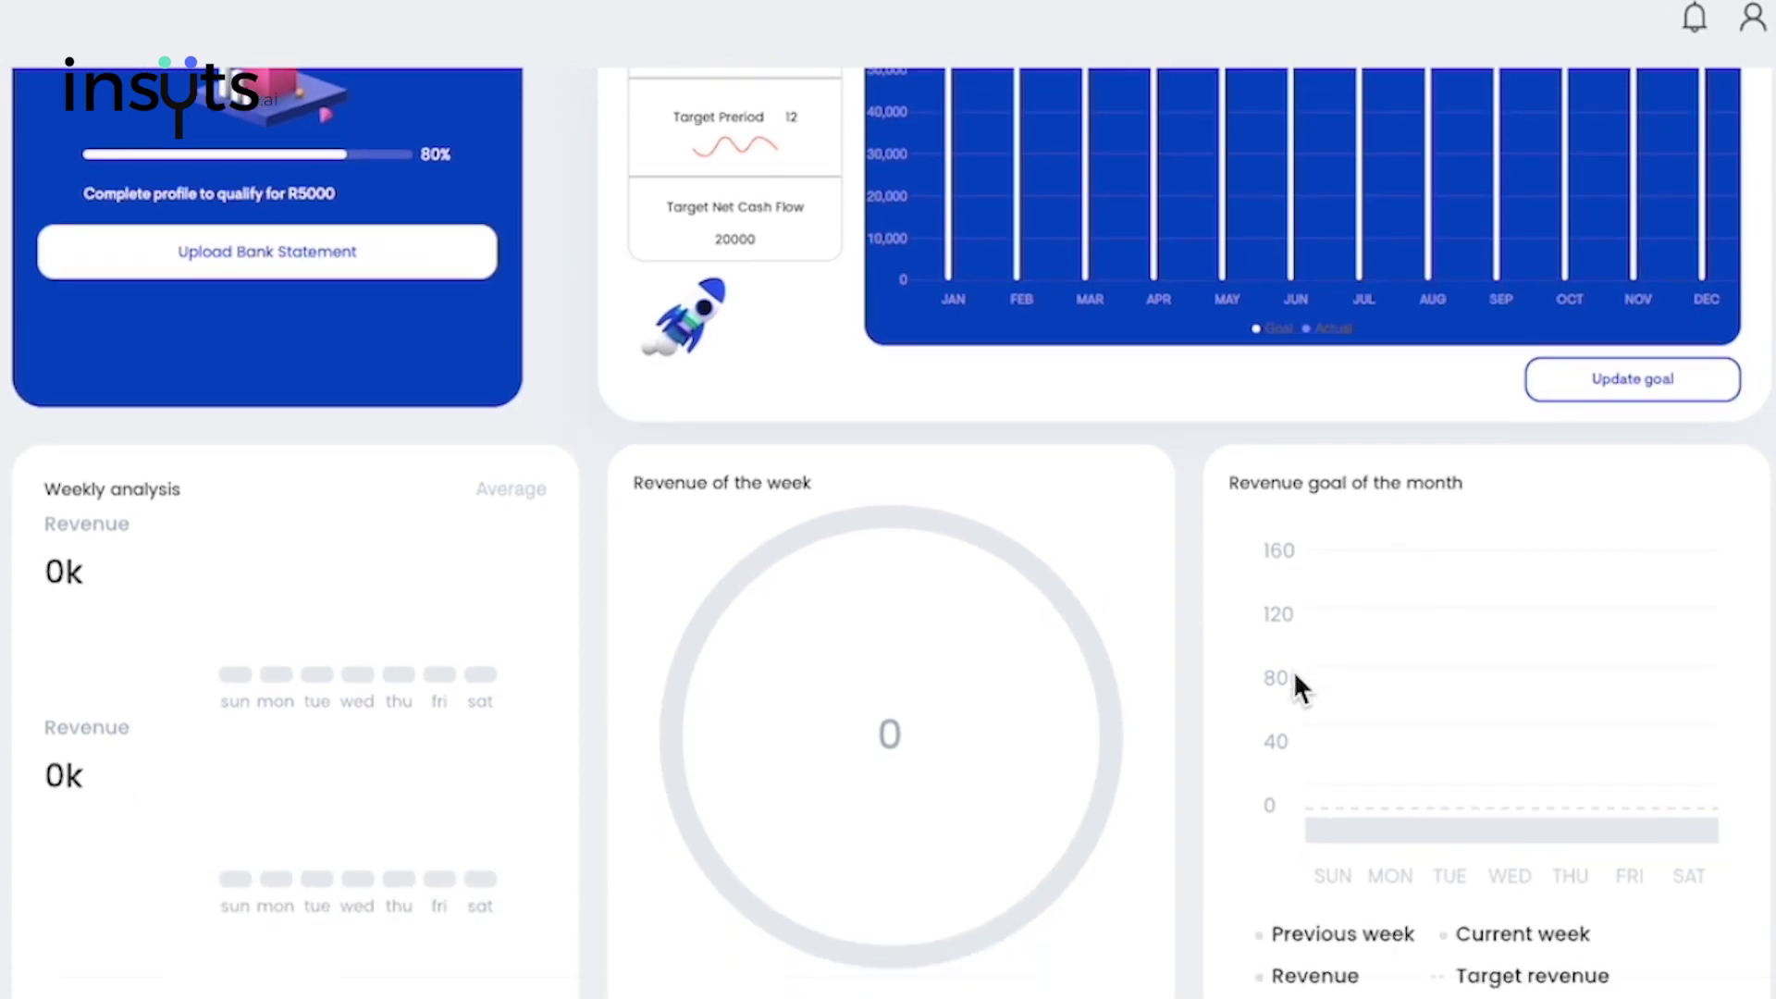
scroll(1295, 680, "down", 7)
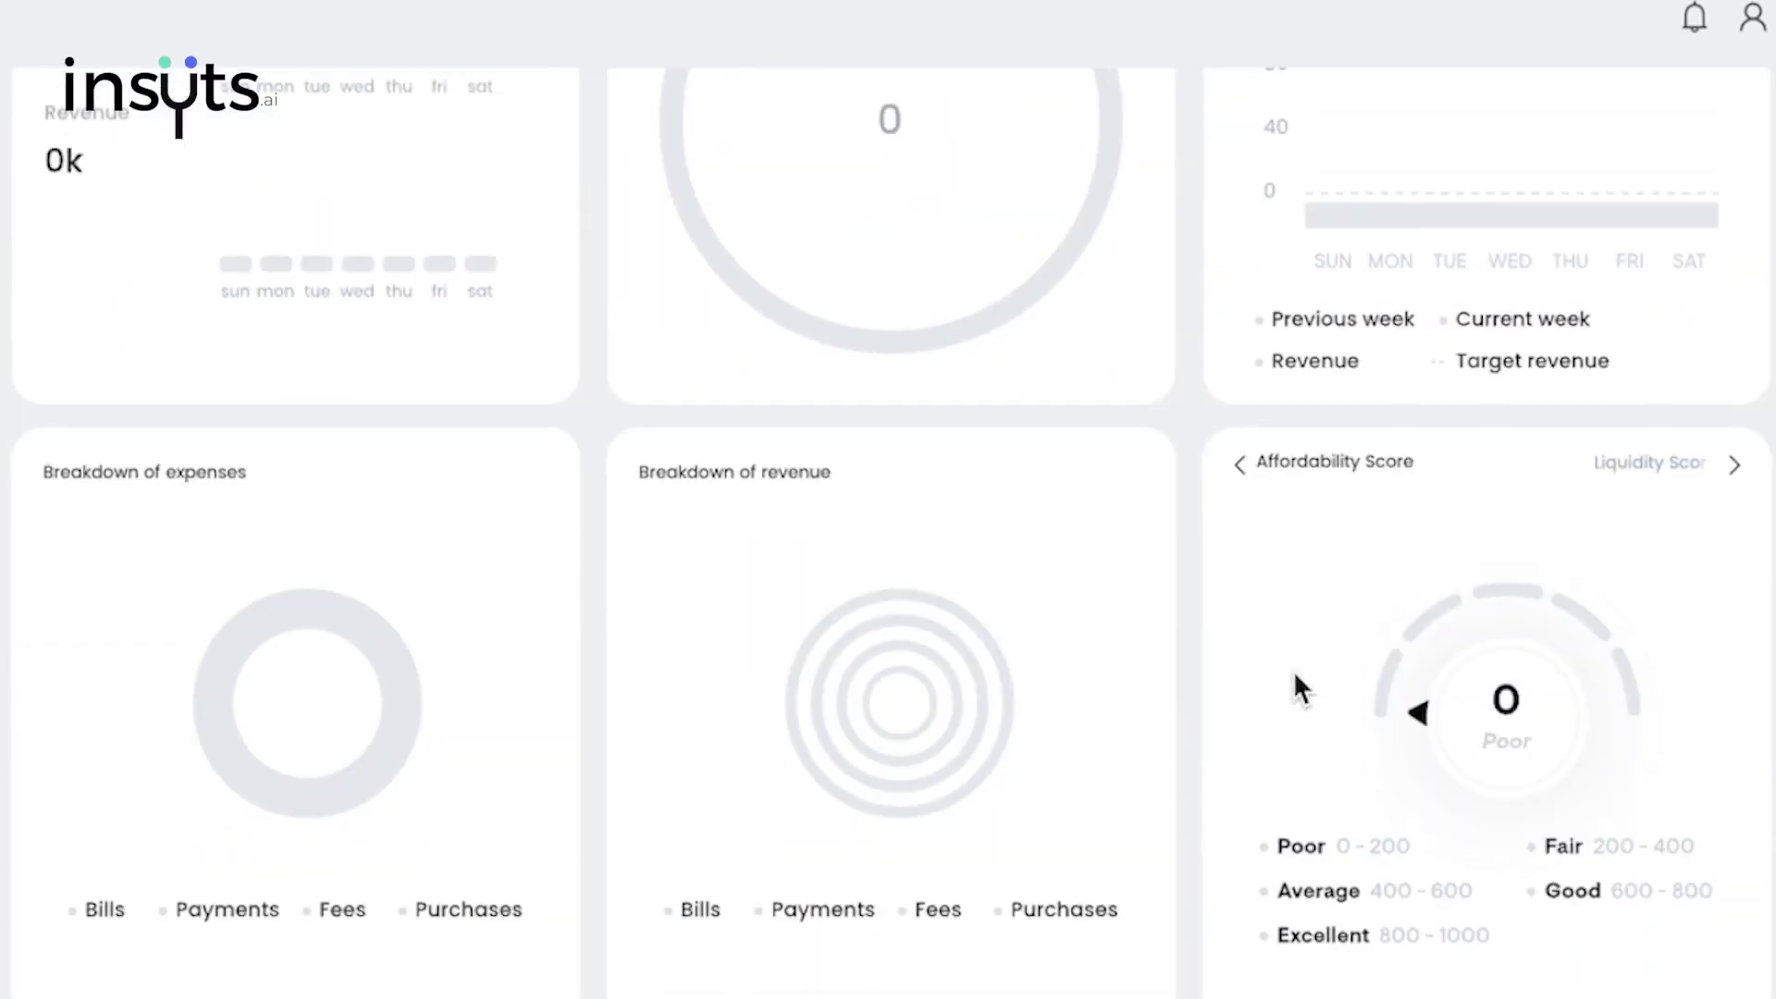
scroll(1295, 680, "up", 7)
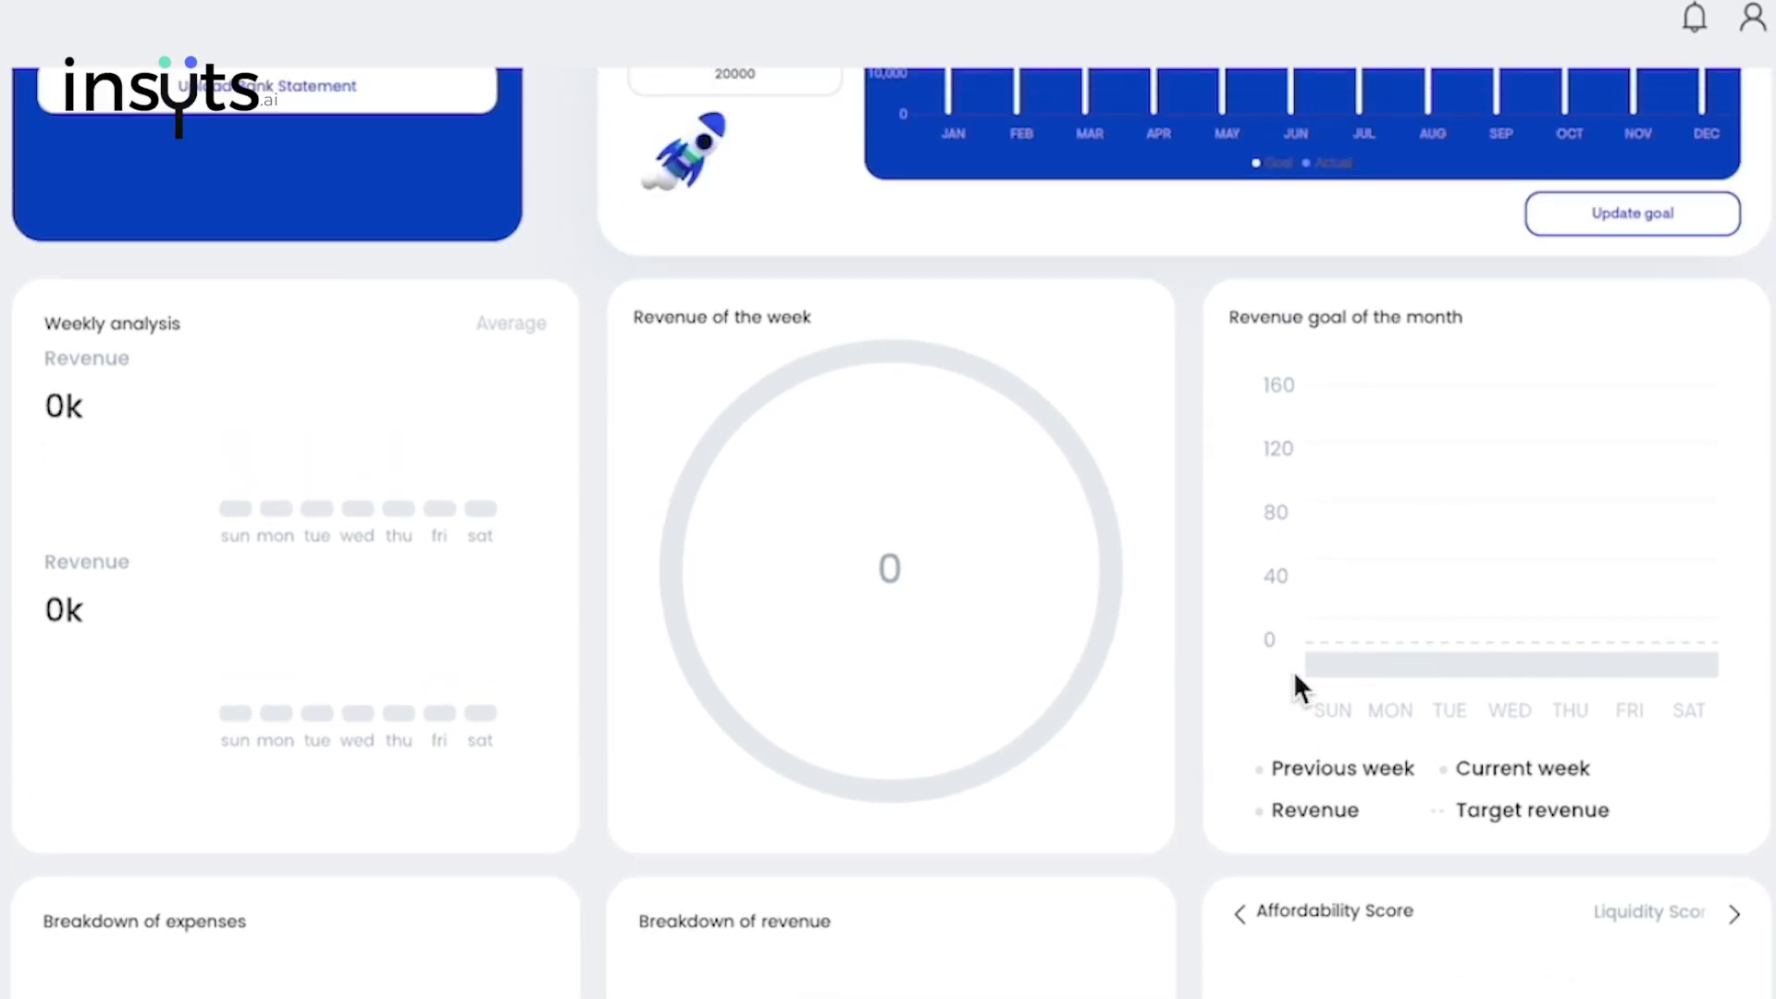
scroll(1295, 684, "up", 3)
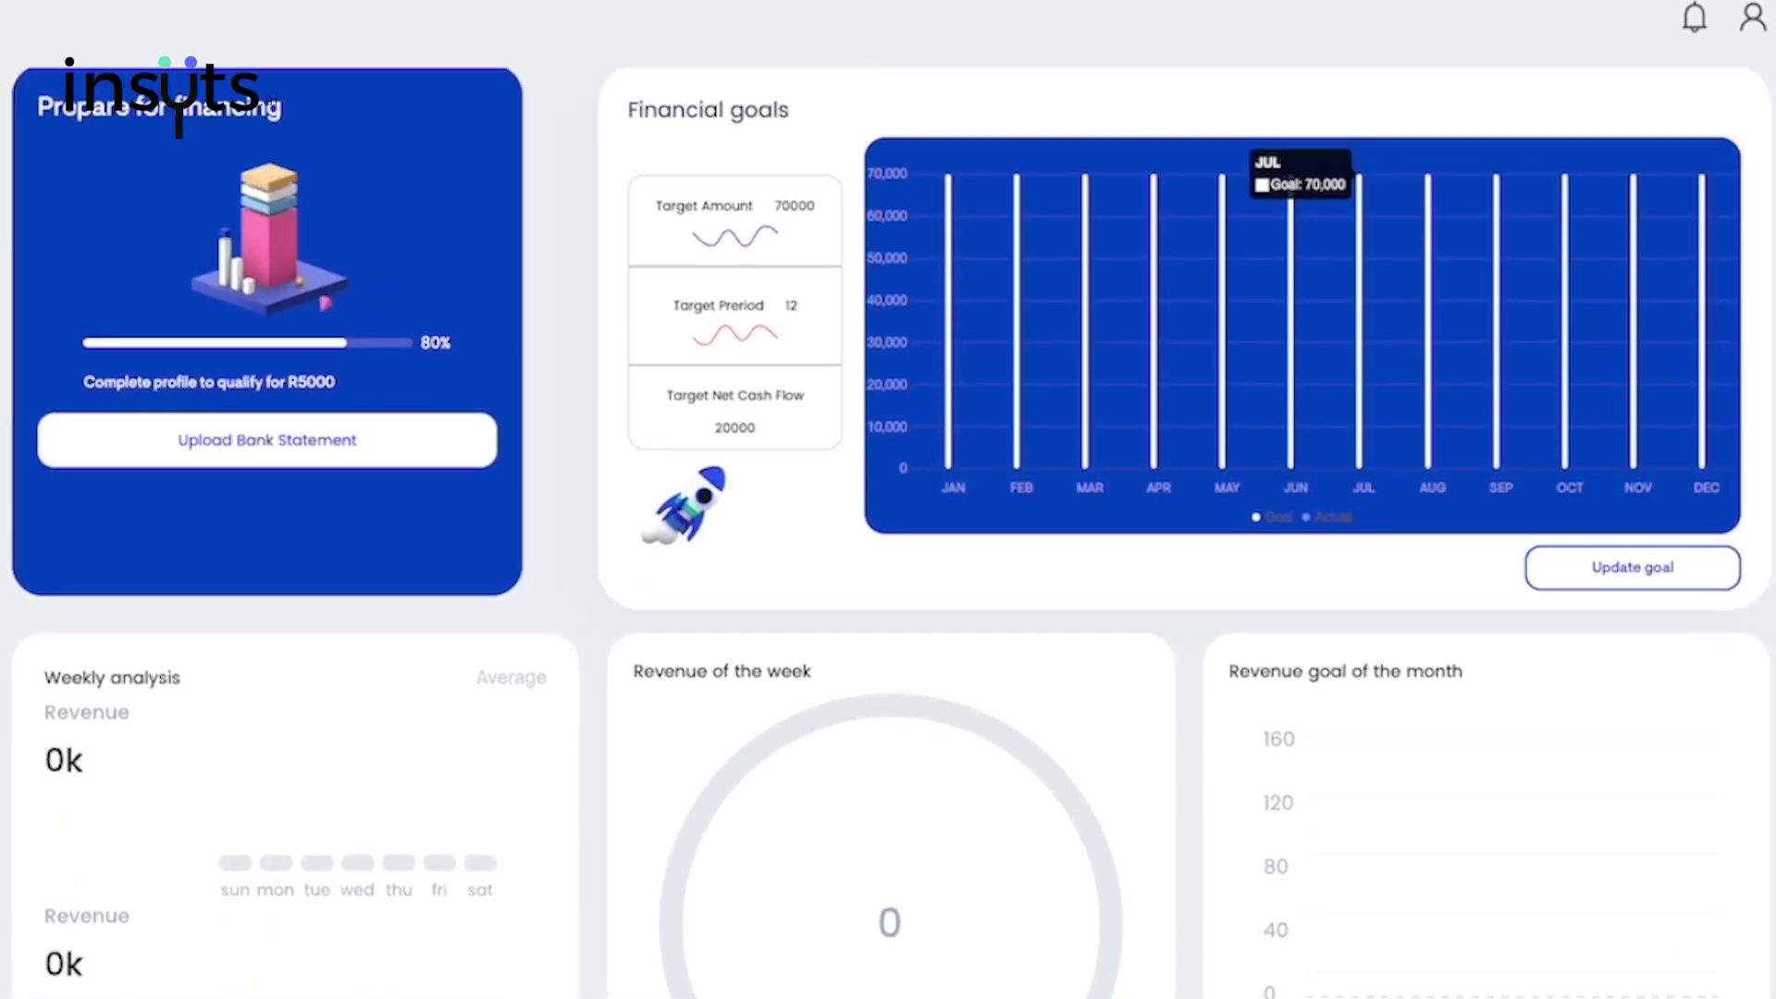
Step: Scroll the dashboard to the Financial goals chart and its Update goal button
scroll(1296, 680, "down", 3)
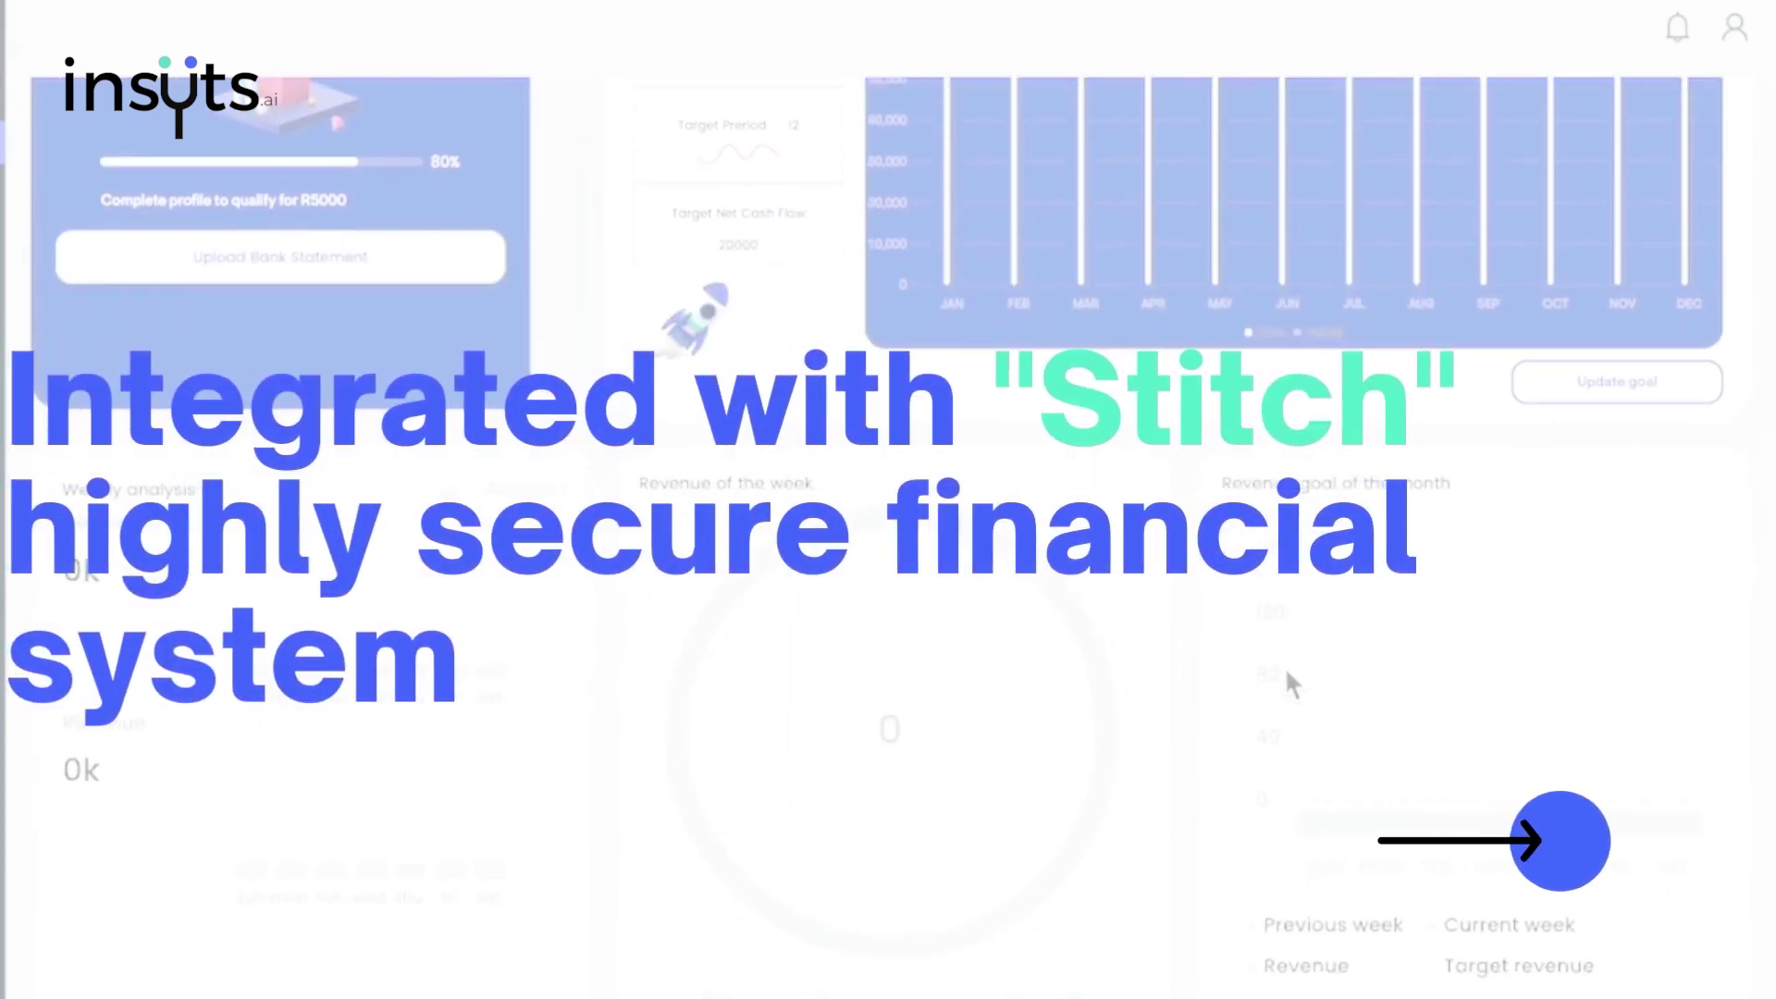
scroll(1288, 675, "down", 6)
scroll(1288, 675, "up", 7)
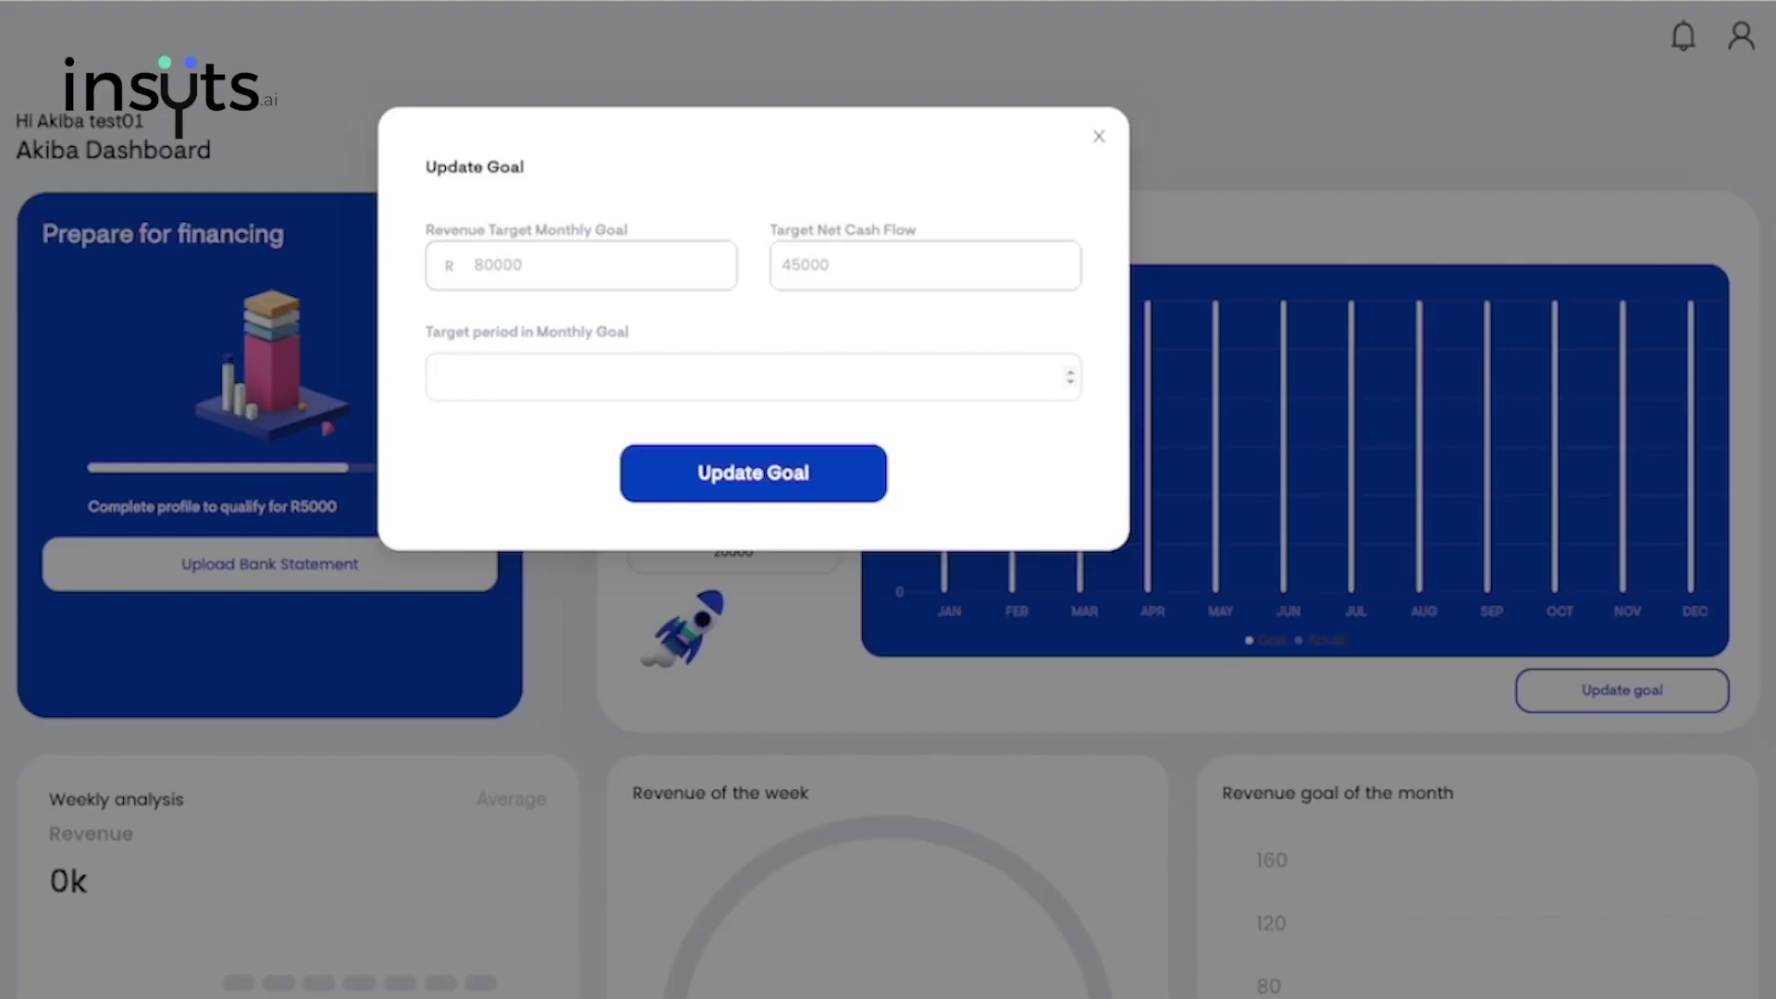
Step: Save the goals: 80000 target, 45000 net cash flow, 10-month period
left_click(830, 485)
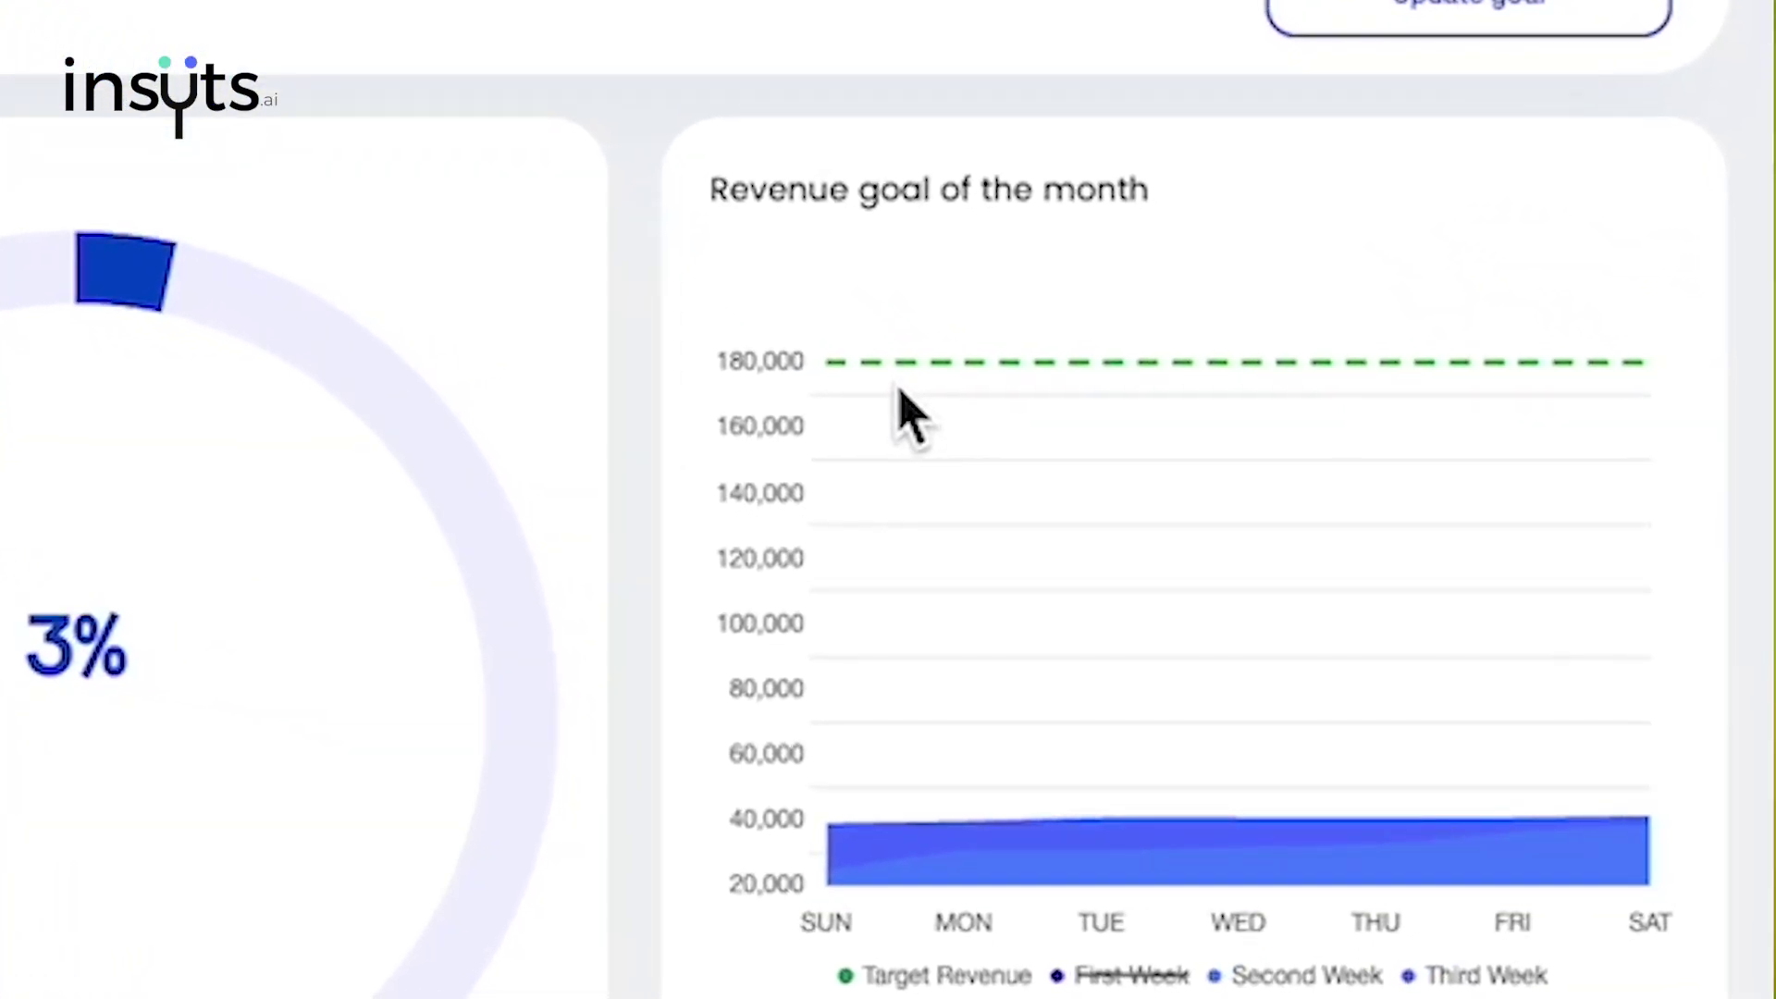
Step: Scroll to Weekly analysis showing 8.6k revenue and 40.4k expenditure
scroll(982, 745, "down", 1)
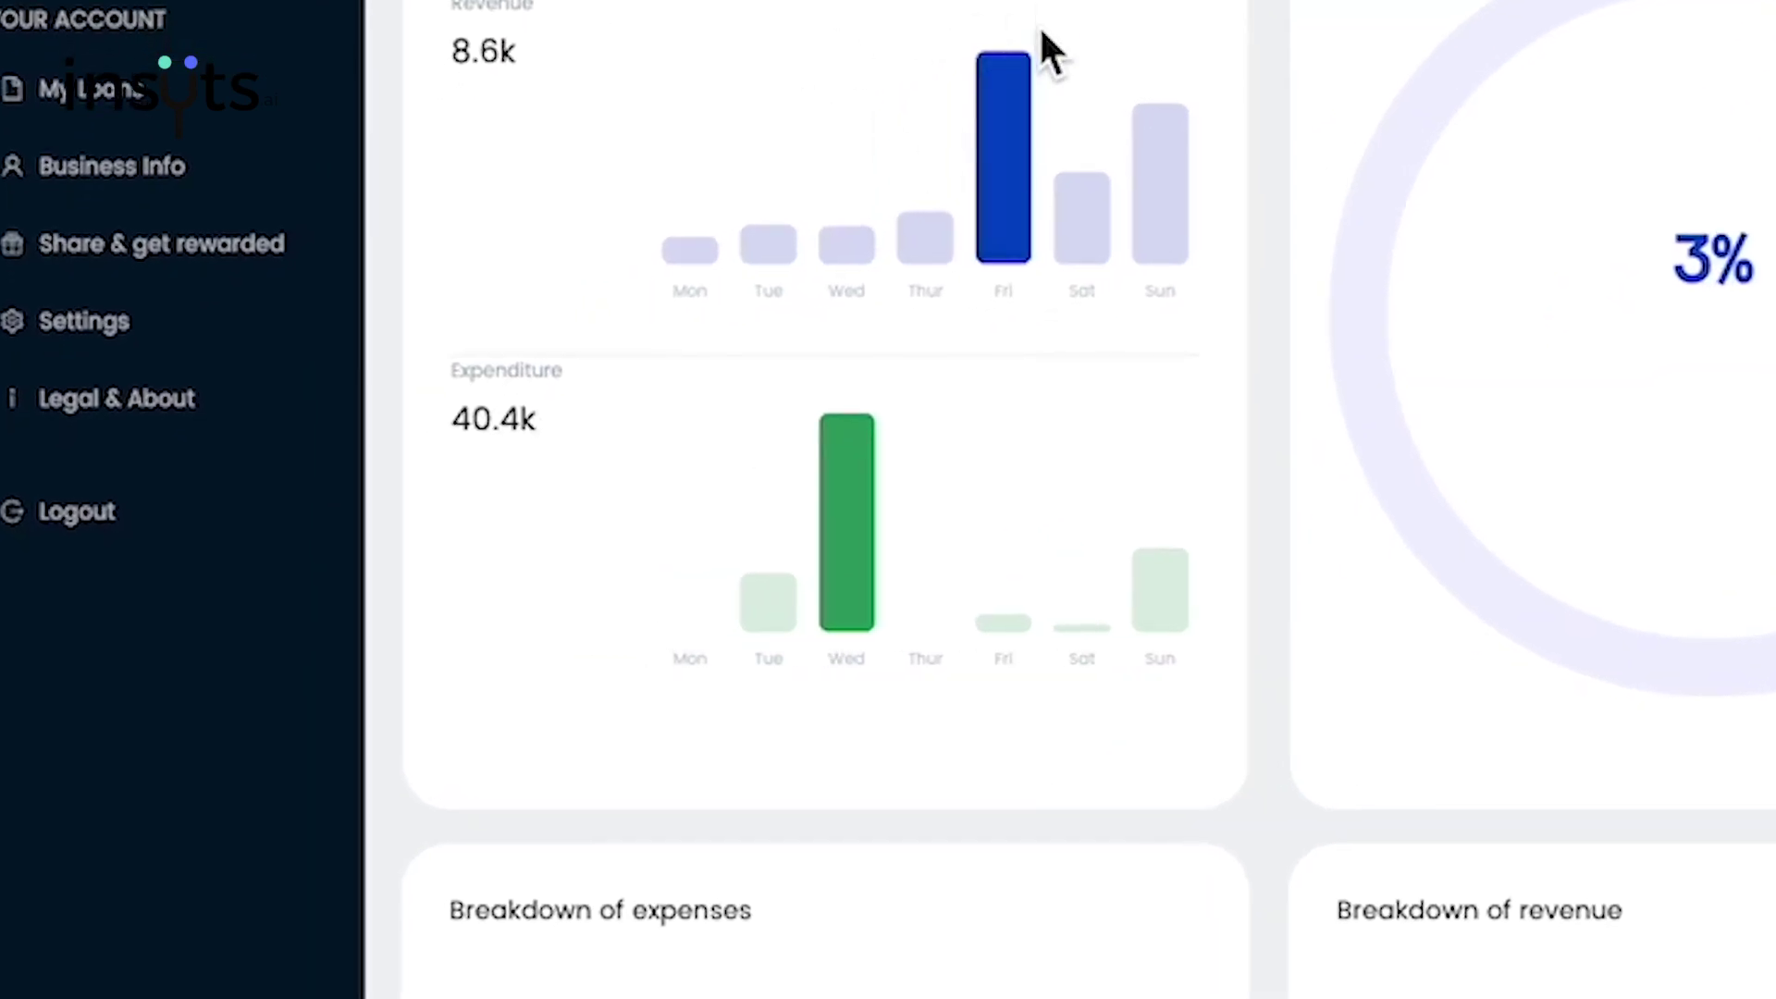
Step: Show weekly averages instead of totals: 2.9k revenue and 5.1k expenditure
scroll(1055, 55, "down", 1)
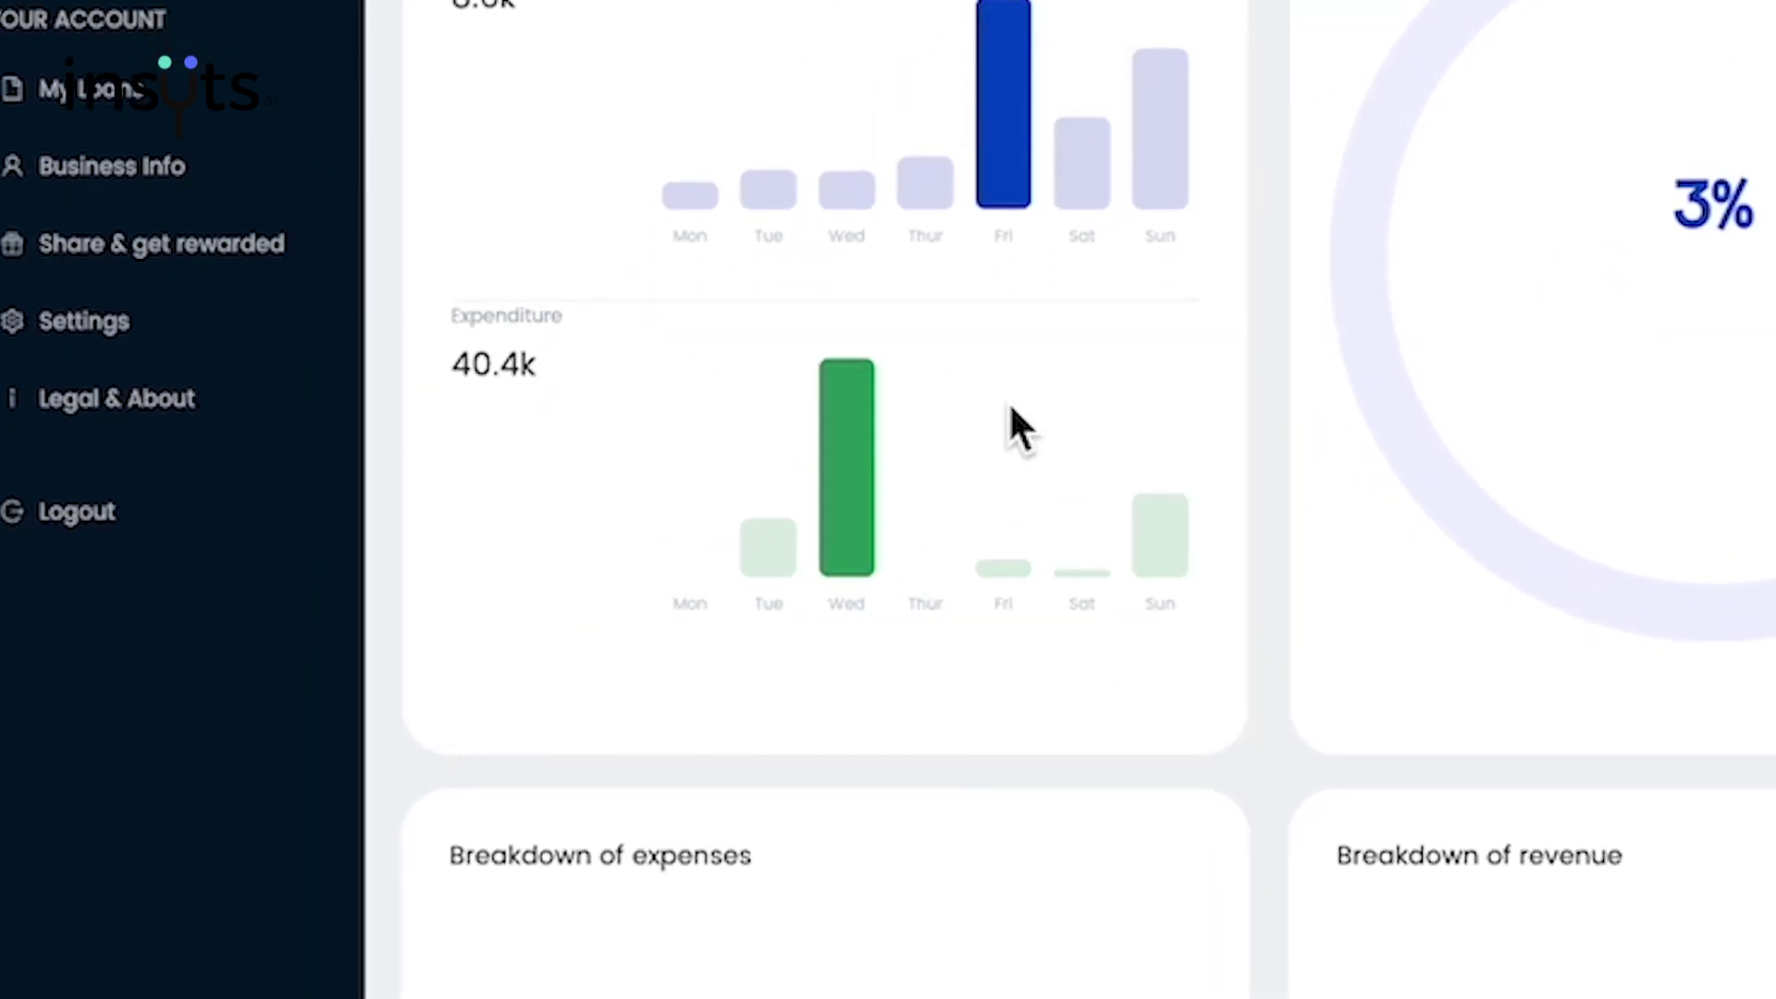
scroll(1018, 426, "up", 3)
left_click(1157, 98)
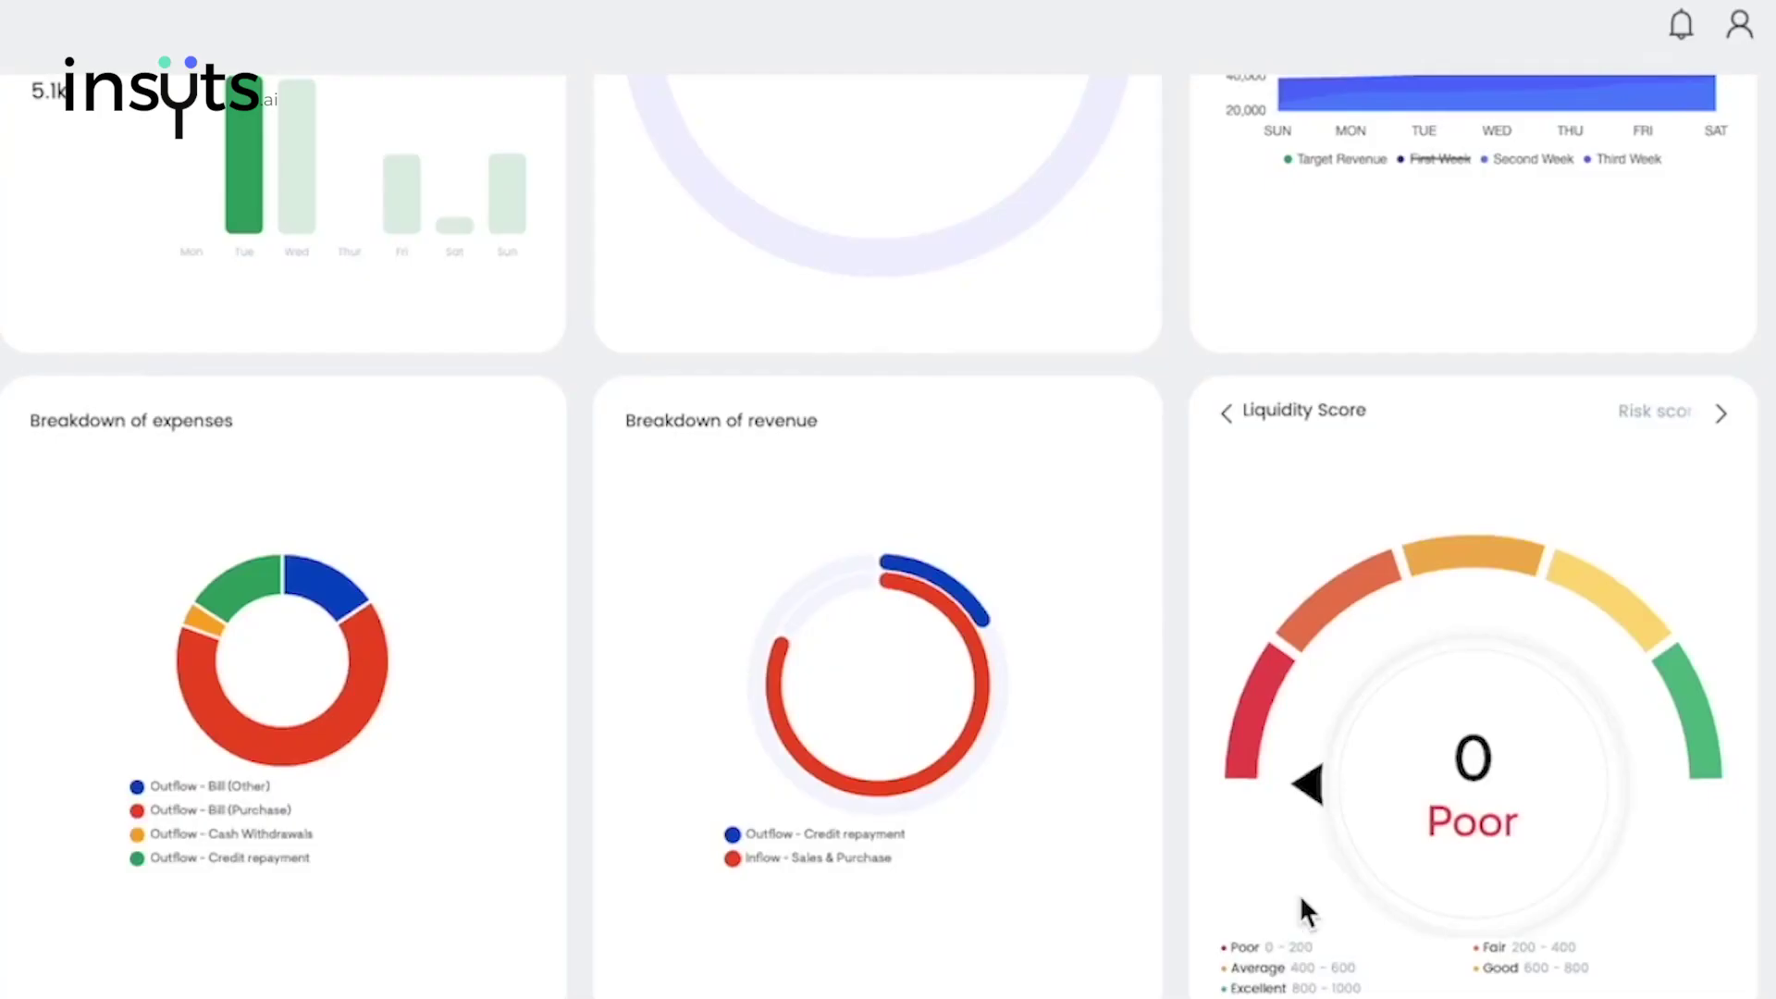
Step: Cycle the score card through Risk, Credibility and Affordability back to Liquidity
left_click(1724, 424)
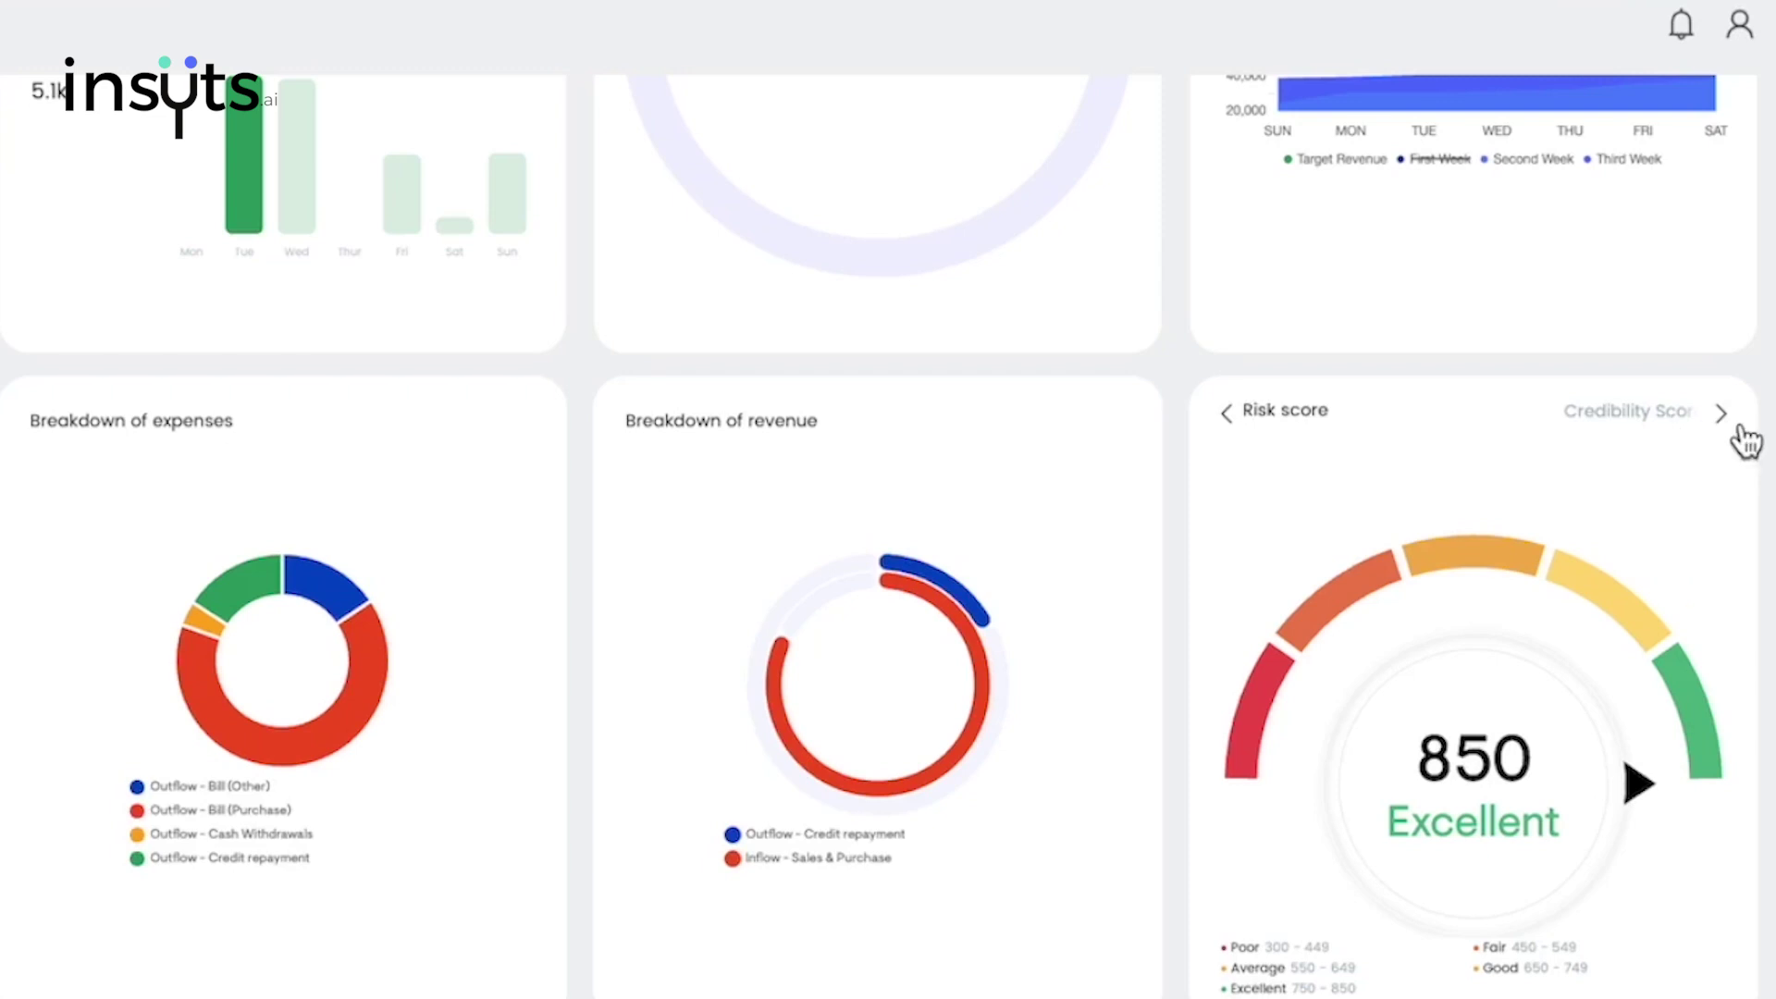
left_click(1737, 427)
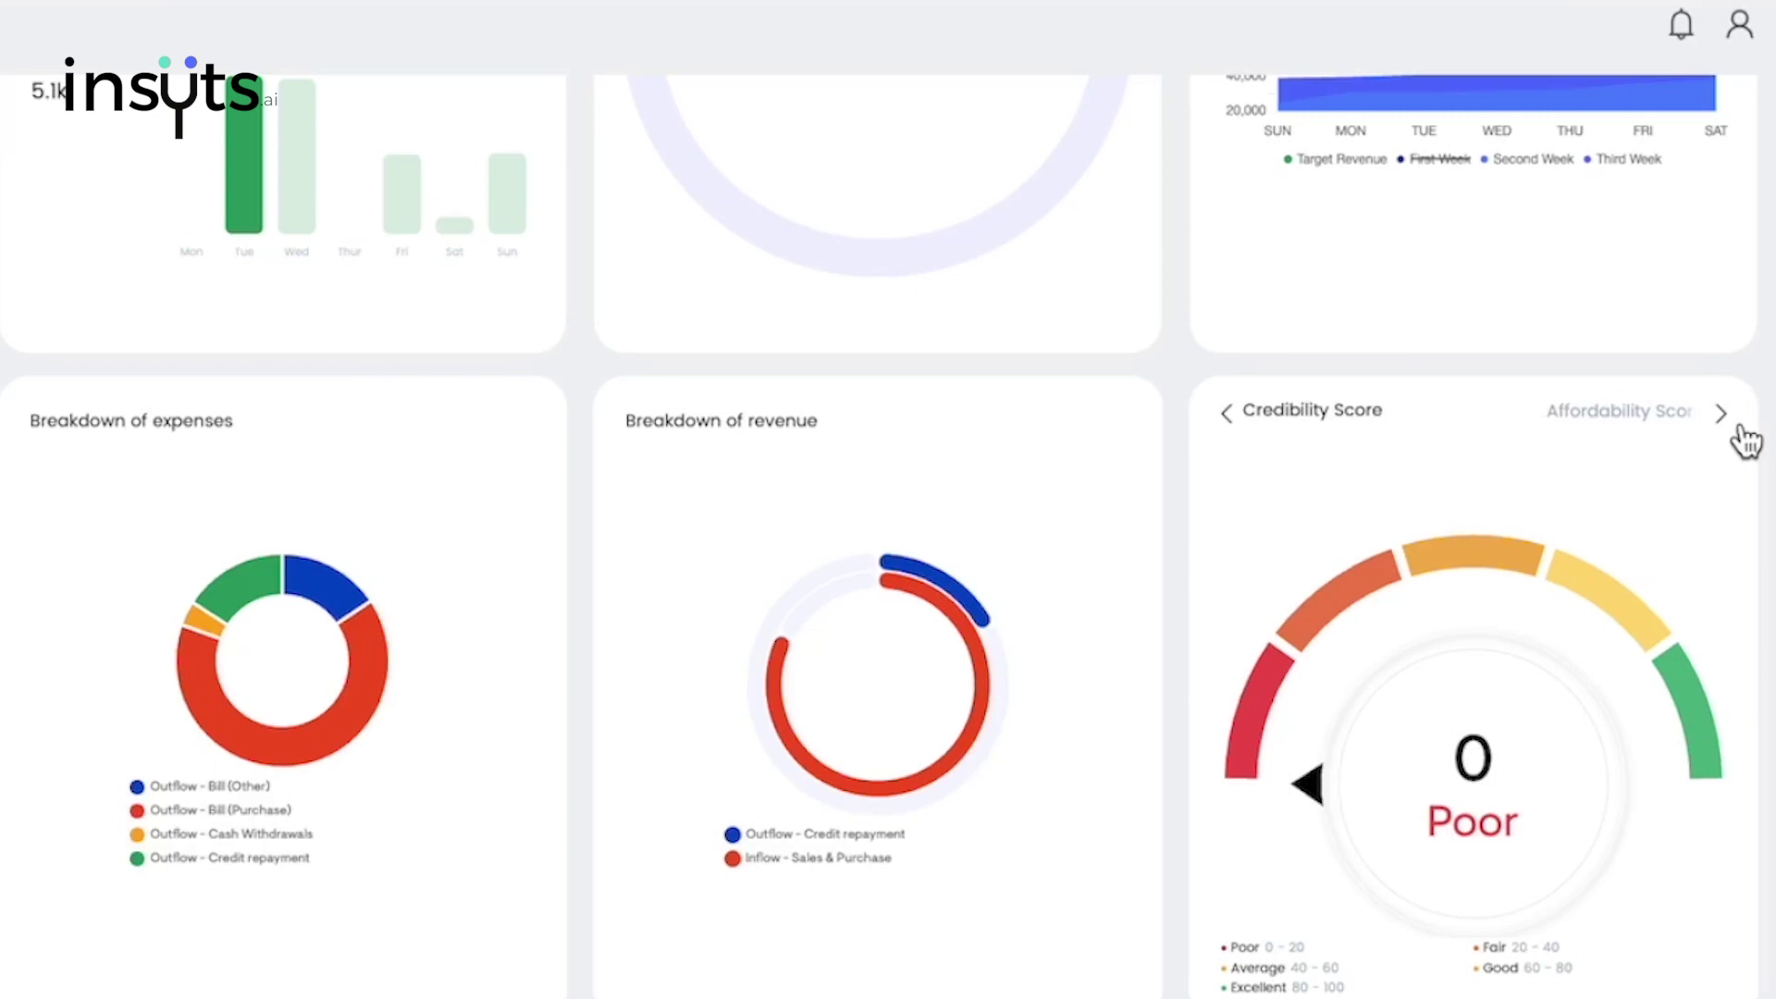
left_click(1738, 427)
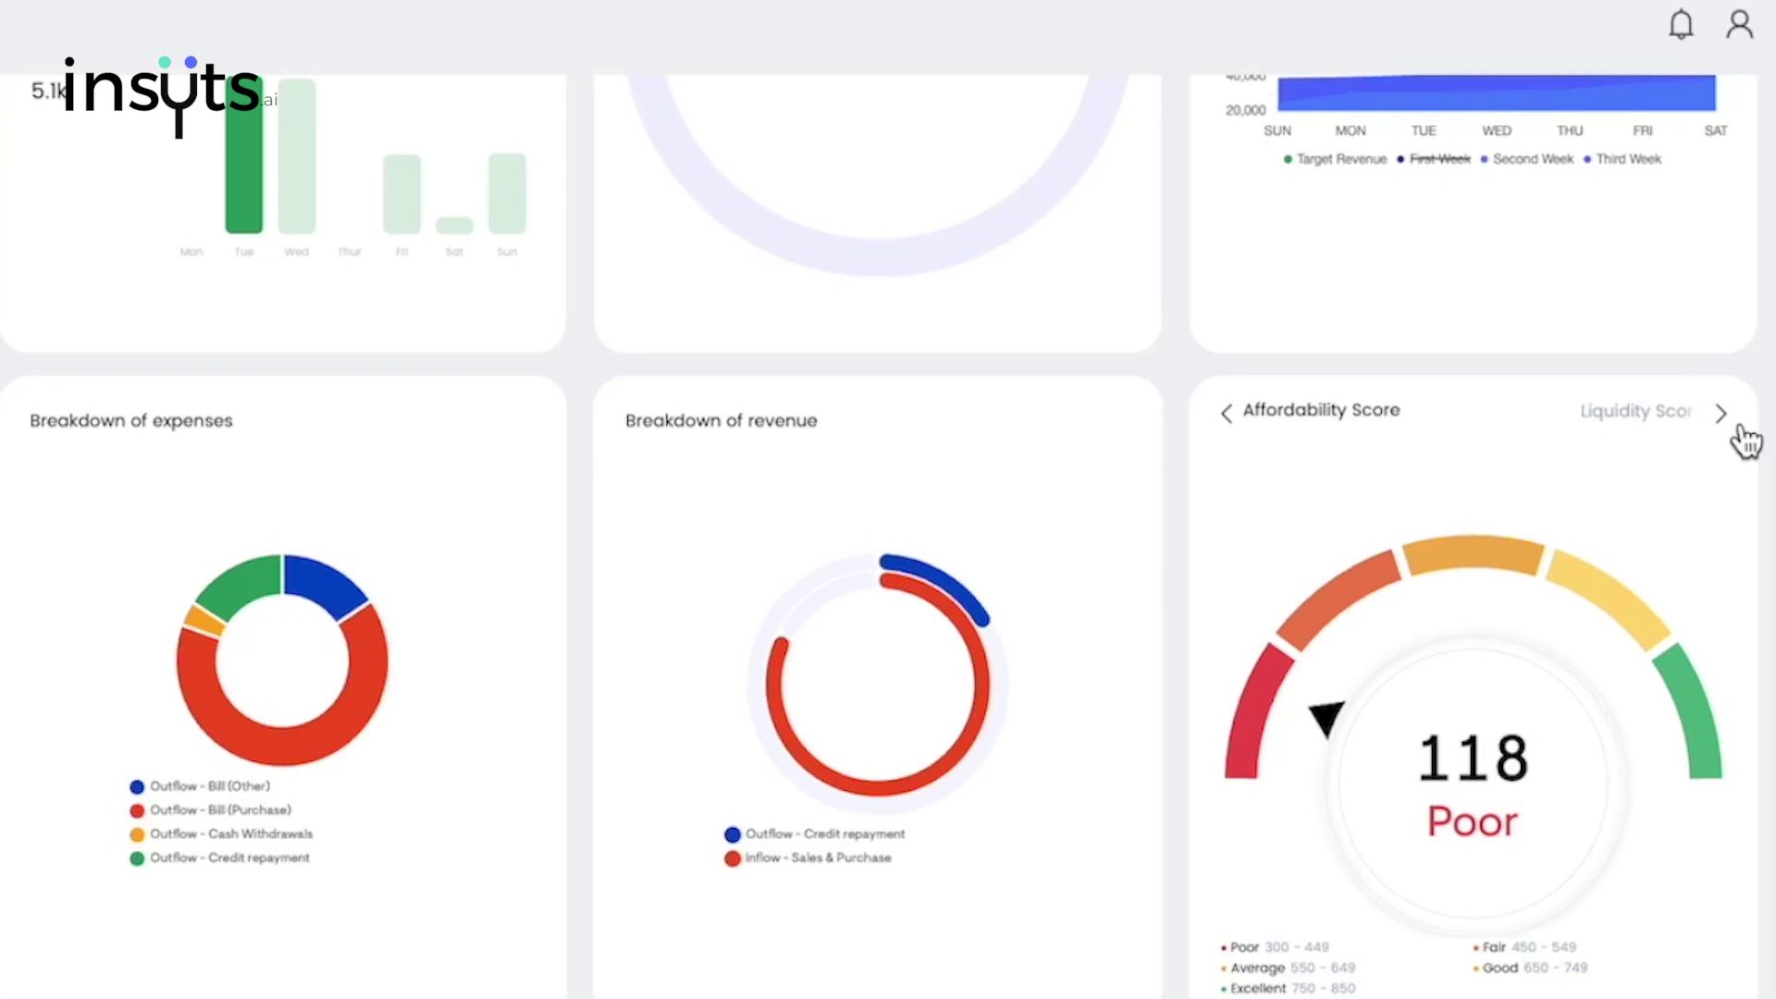
left_click(1744, 439)
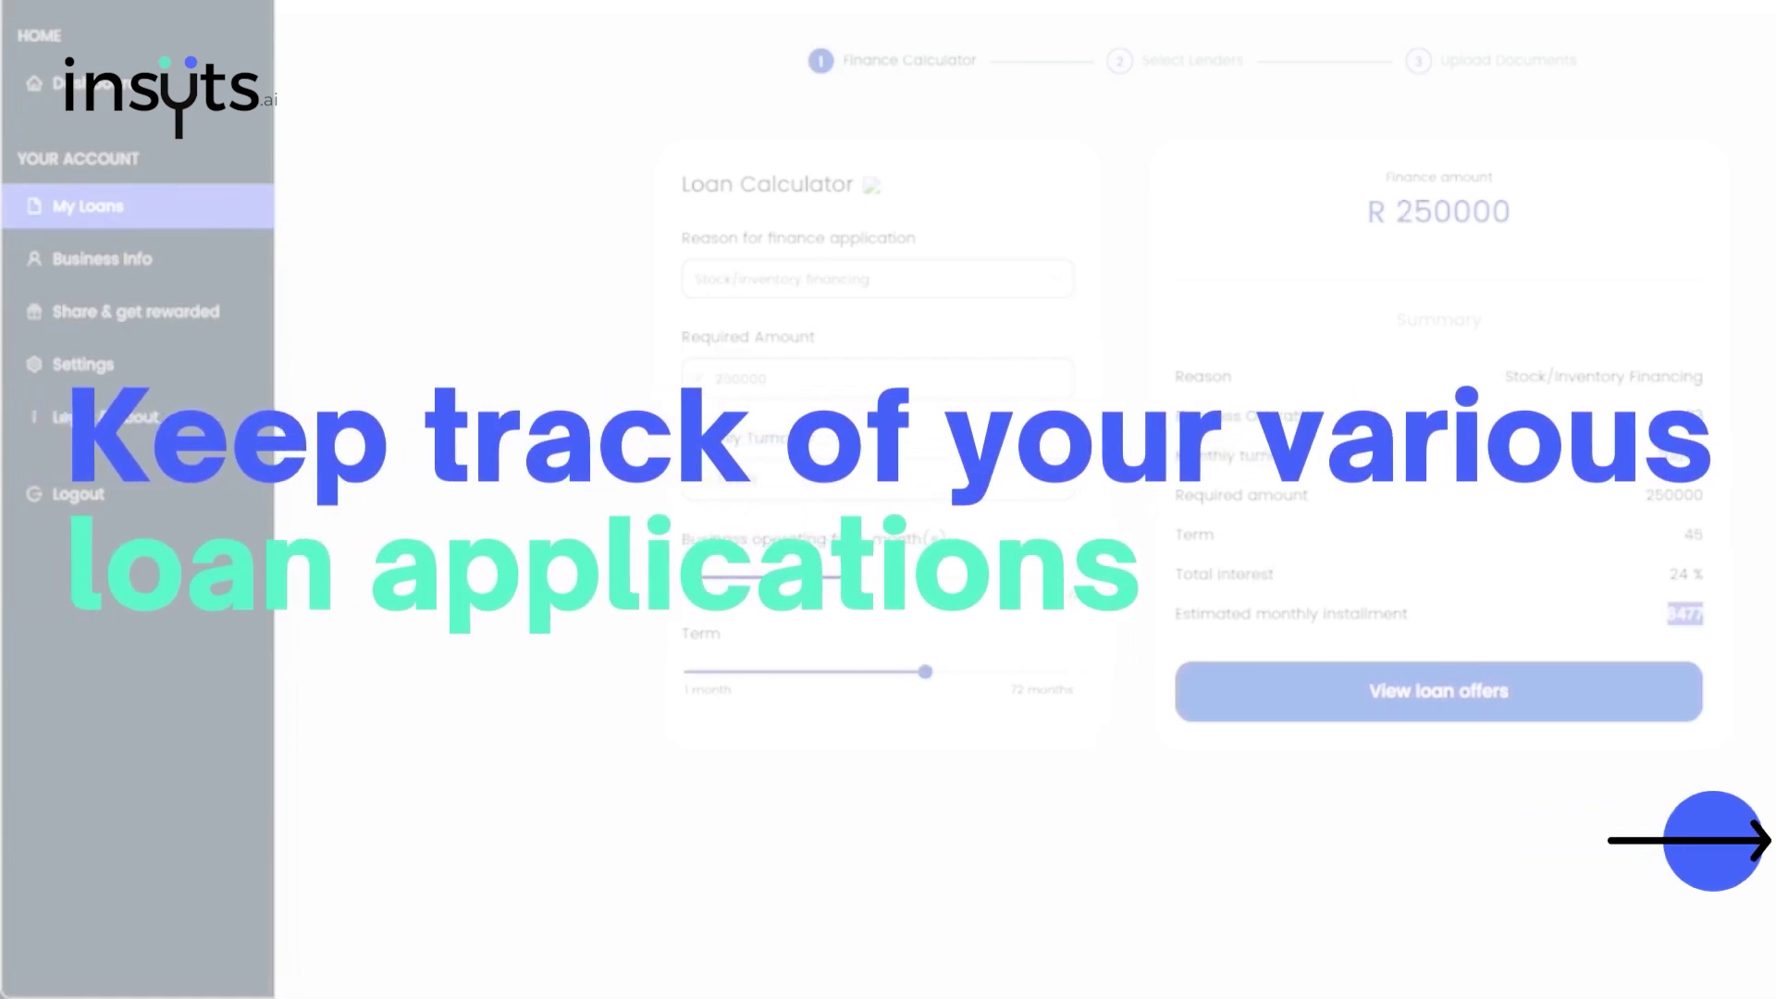
Step: Request R 250000 Stock/Inventory financing: 70000 turnover, 33 months operating, 45-month term
left_click(1415, 701)
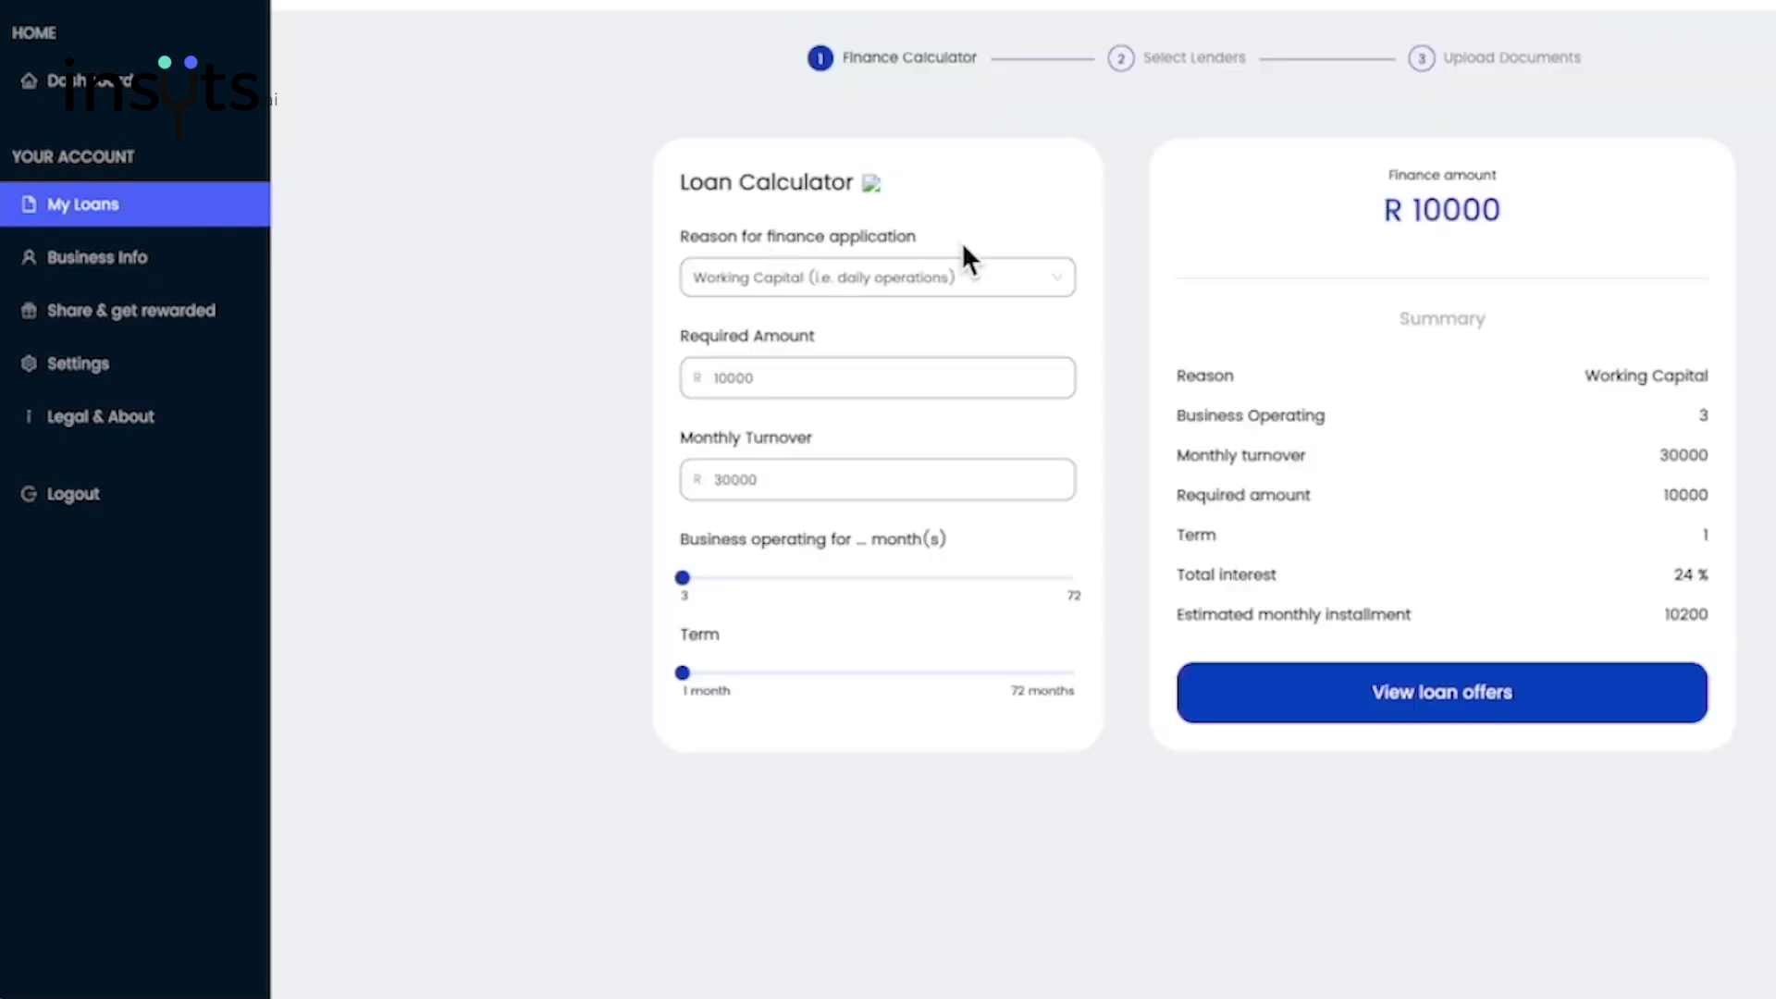
left_click(1043, 294)
left_click(861, 432)
double_click(781, 389)
type("250000")
type("70000")
left_click_drag(684, 581, 867, 597)
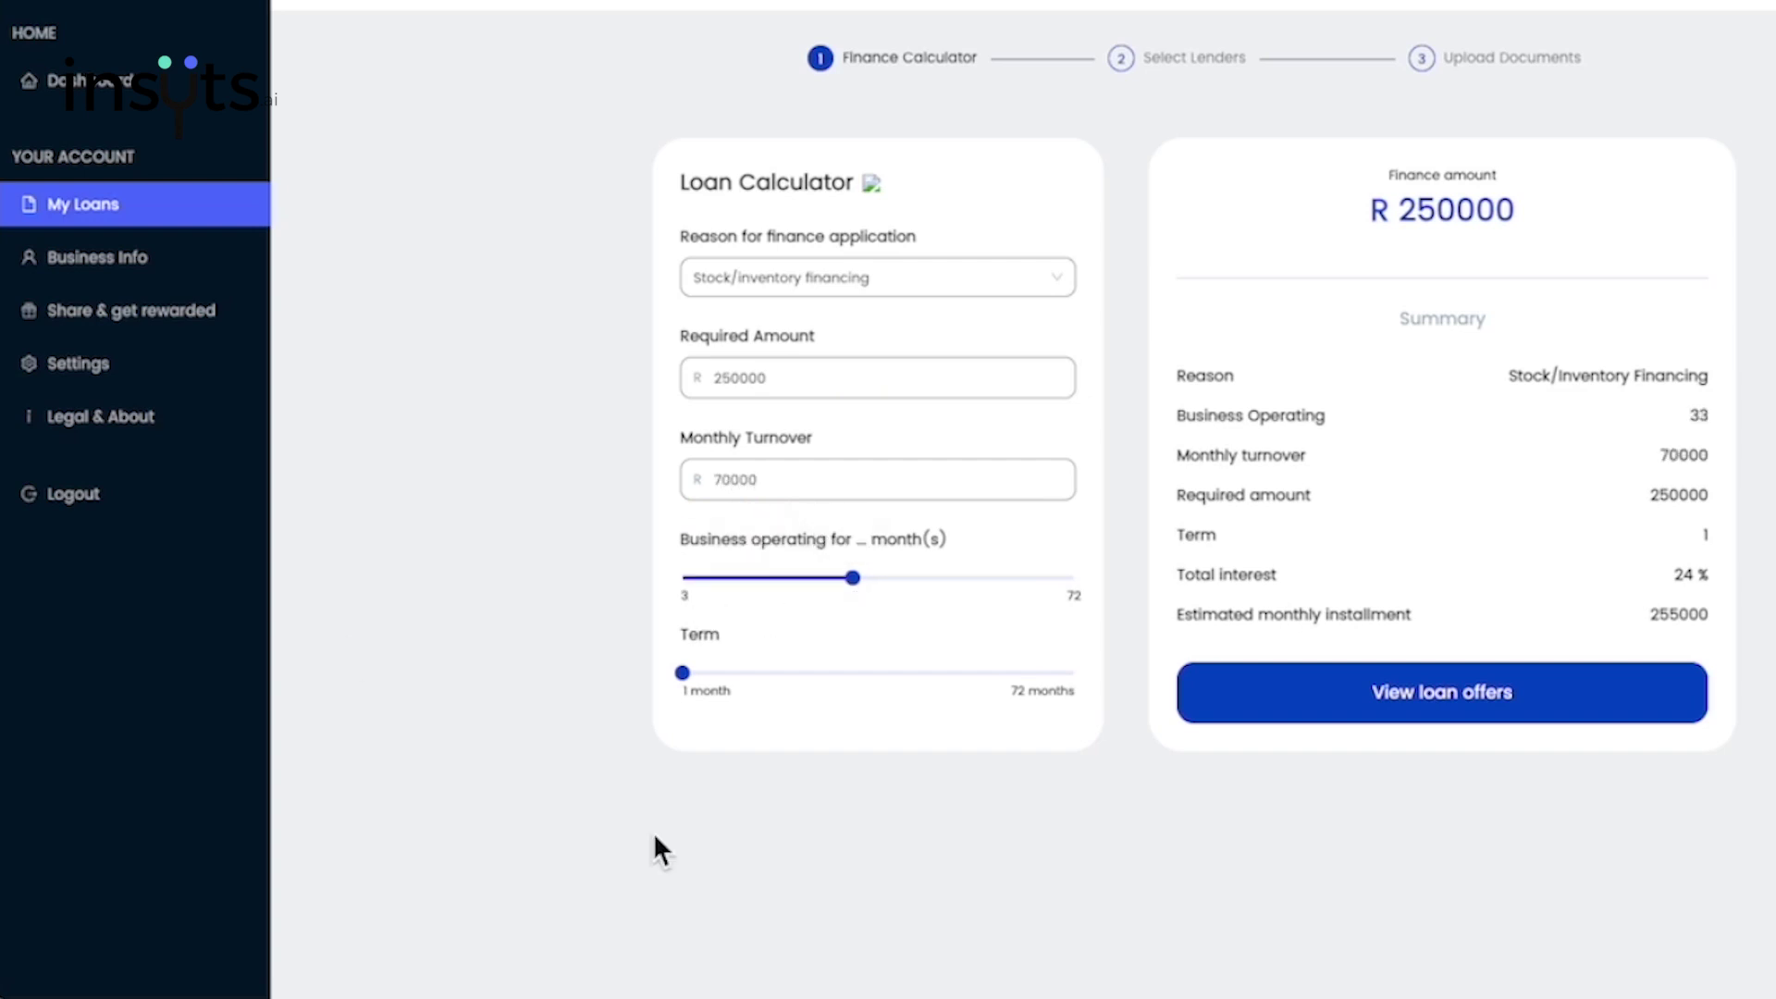
left_click_drag(683, 673, 942, 705)
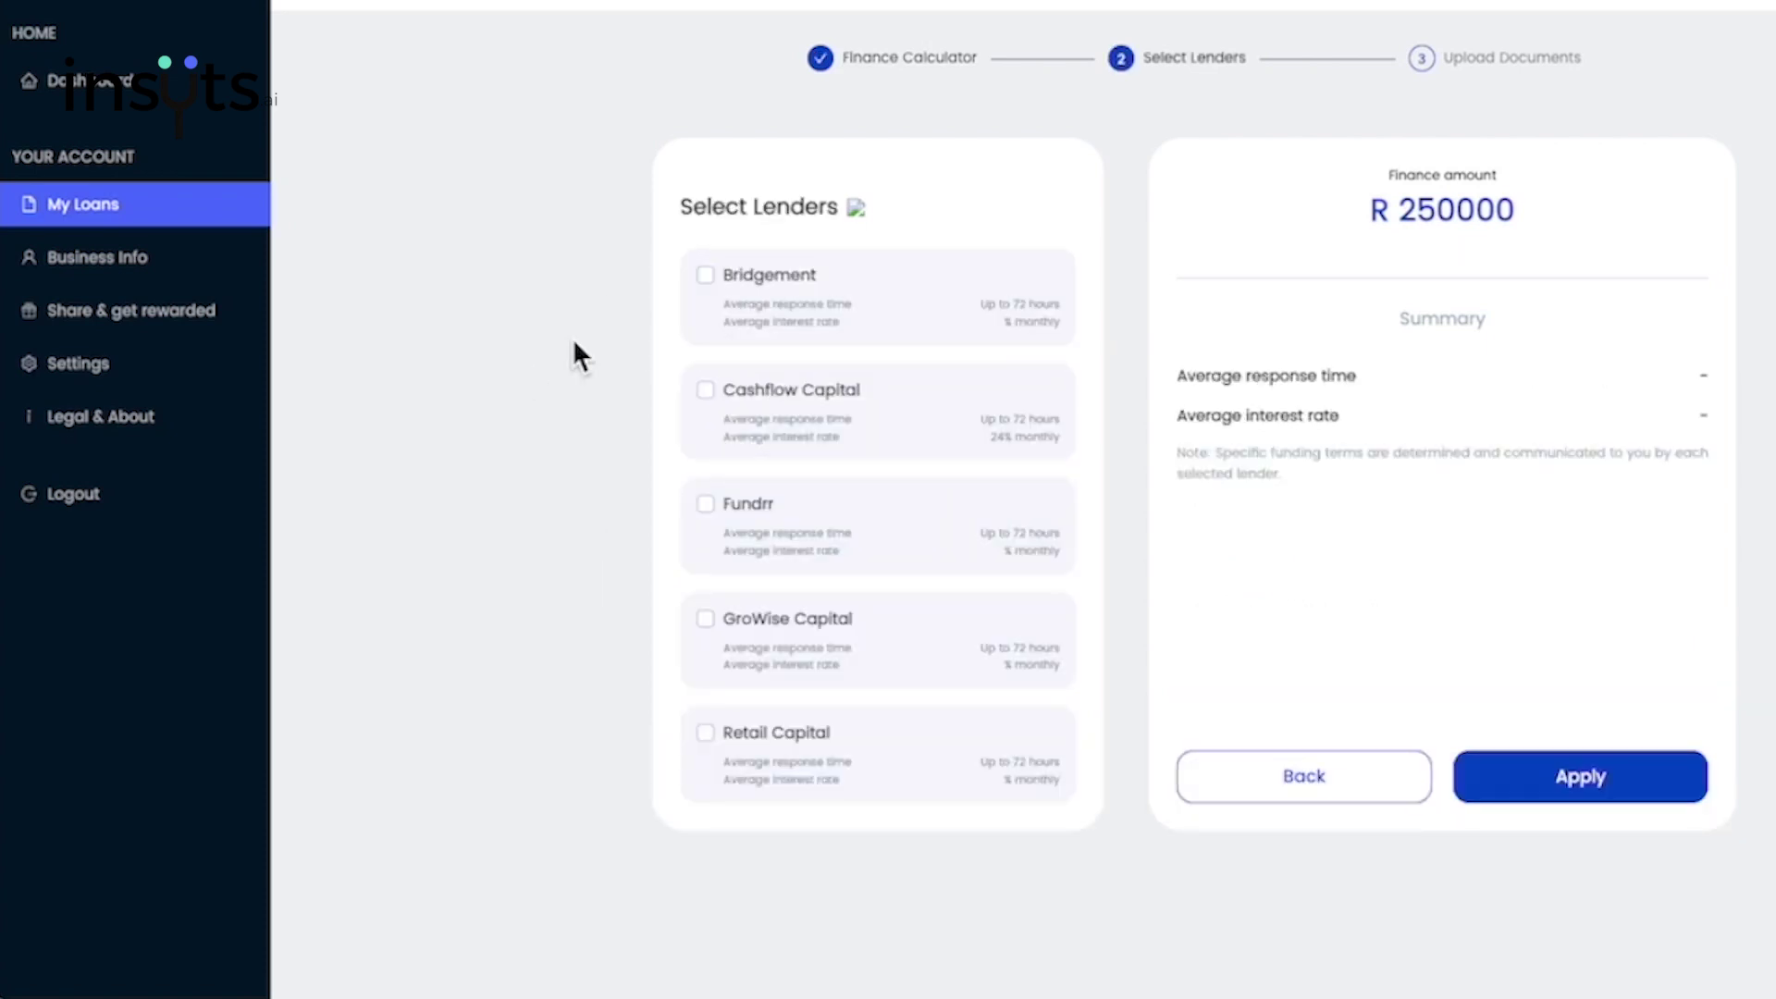
Step: Choose Bridgement as the lender and apply, reaching the Upload Documents step
left_click(709, 280)
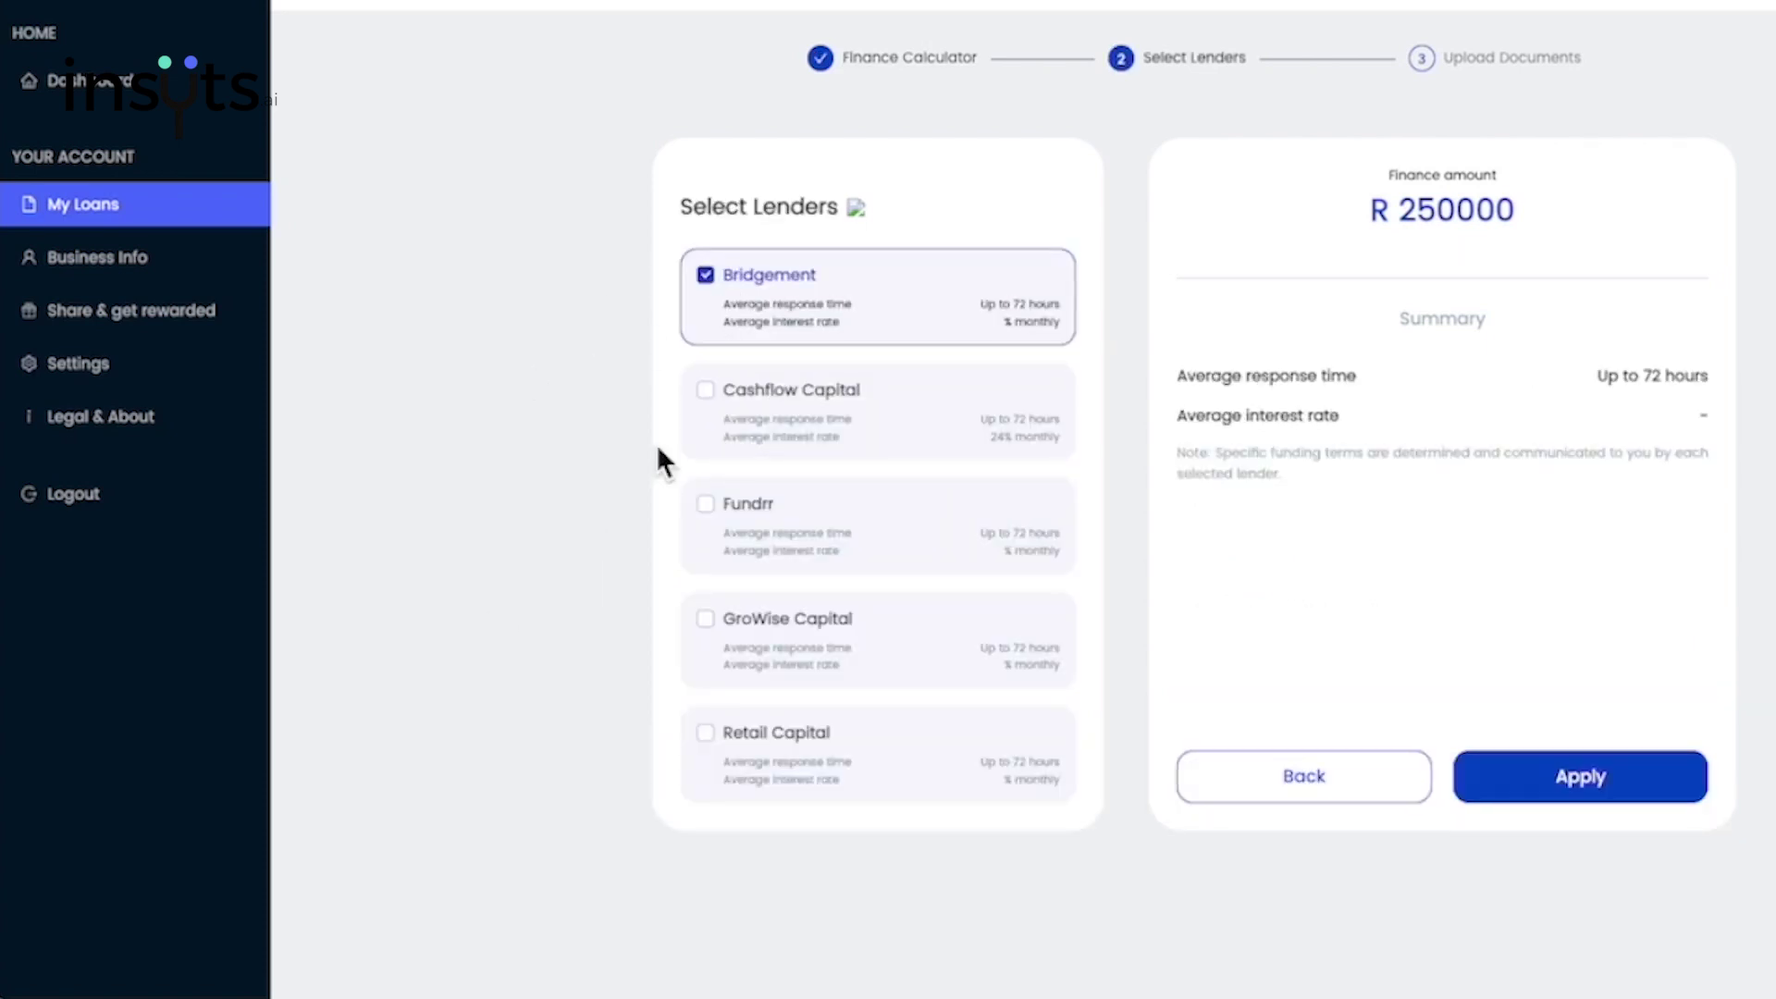
left_click(1614, 788)
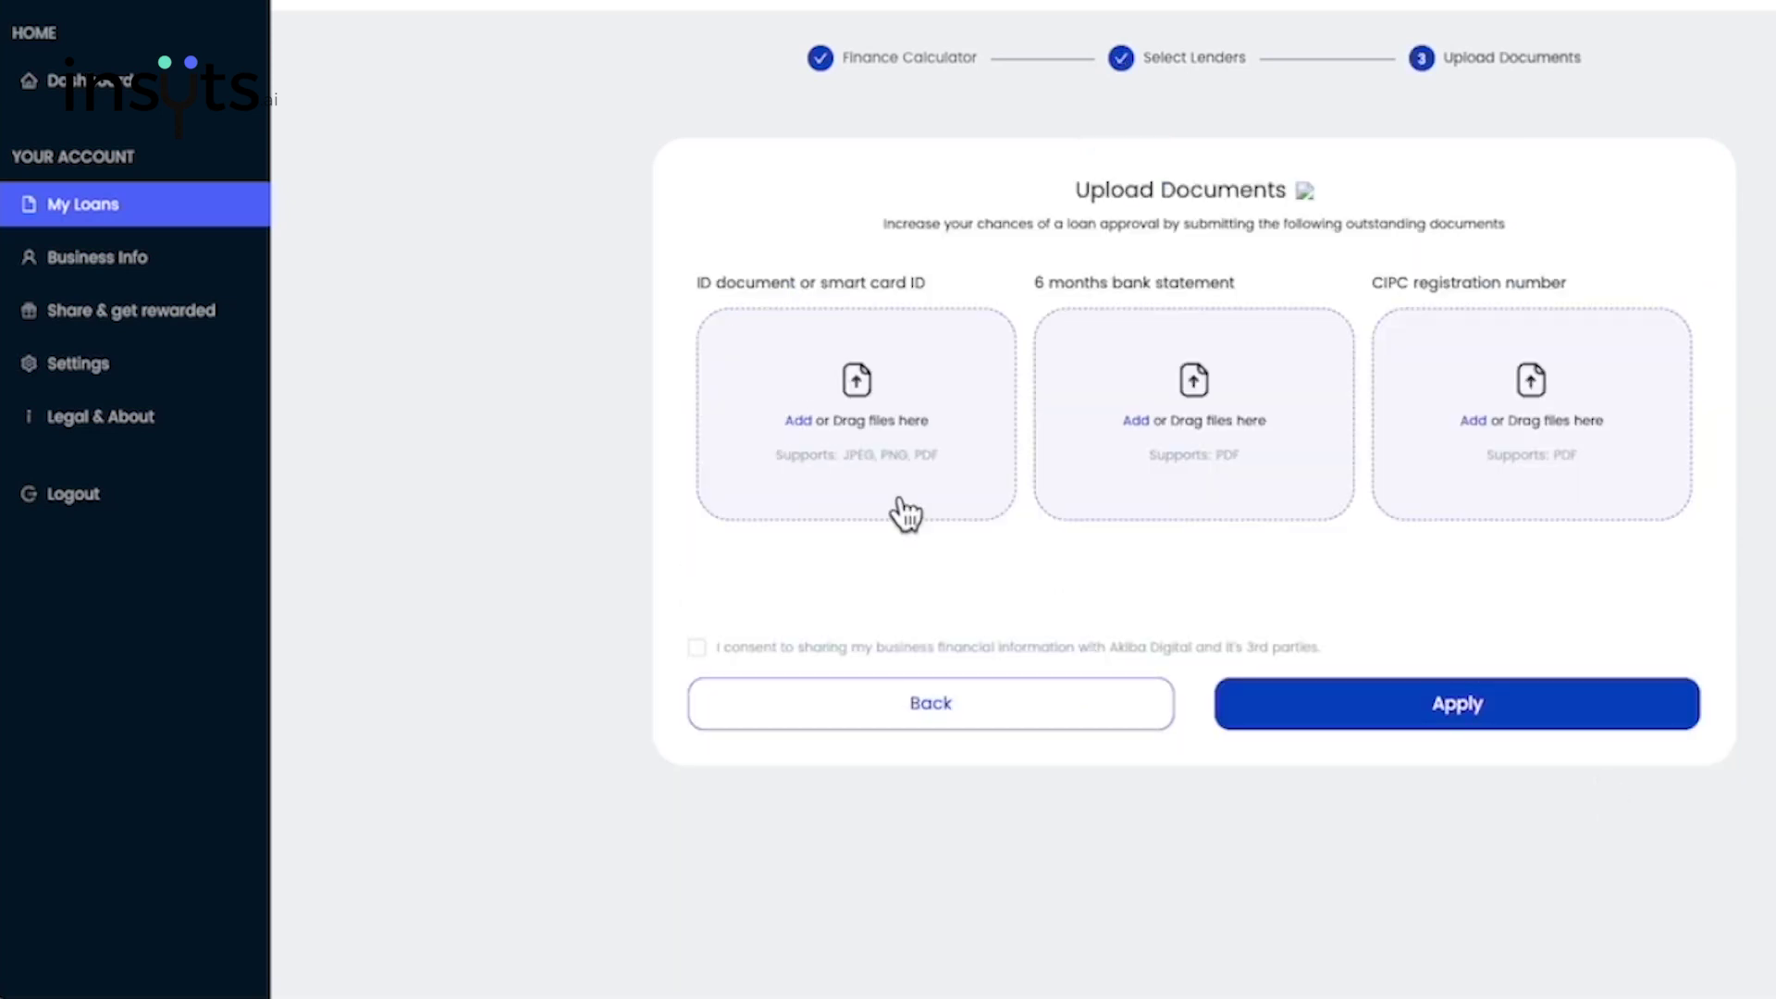